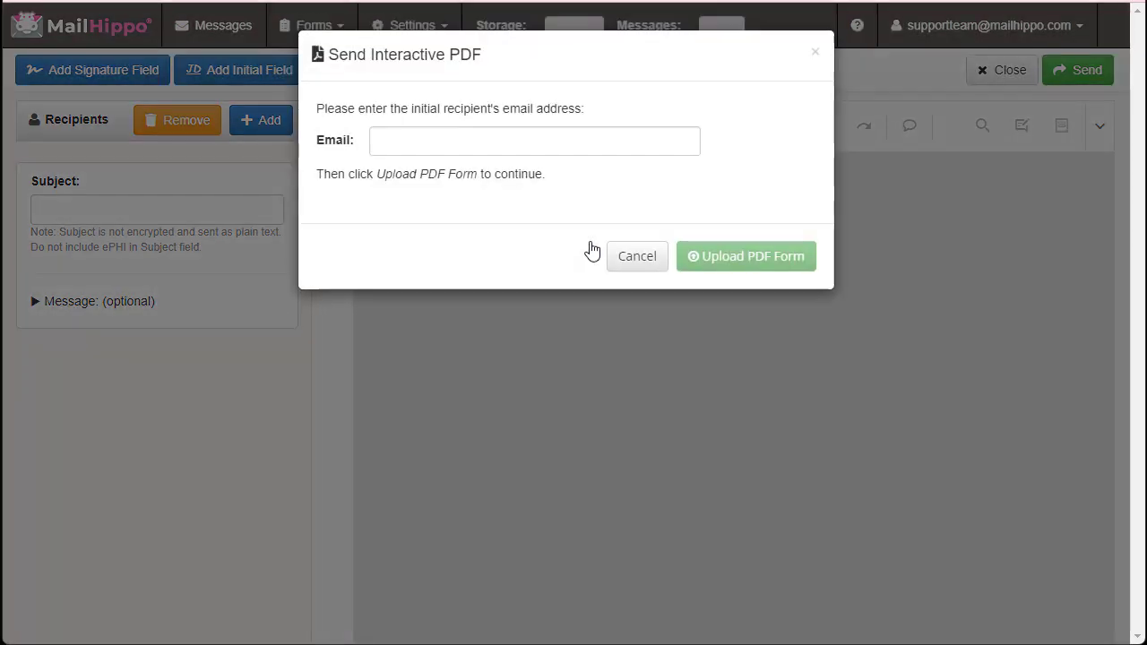
Enter the first recipient's e-mail address and start uploading a PDF form
click(478, 150)
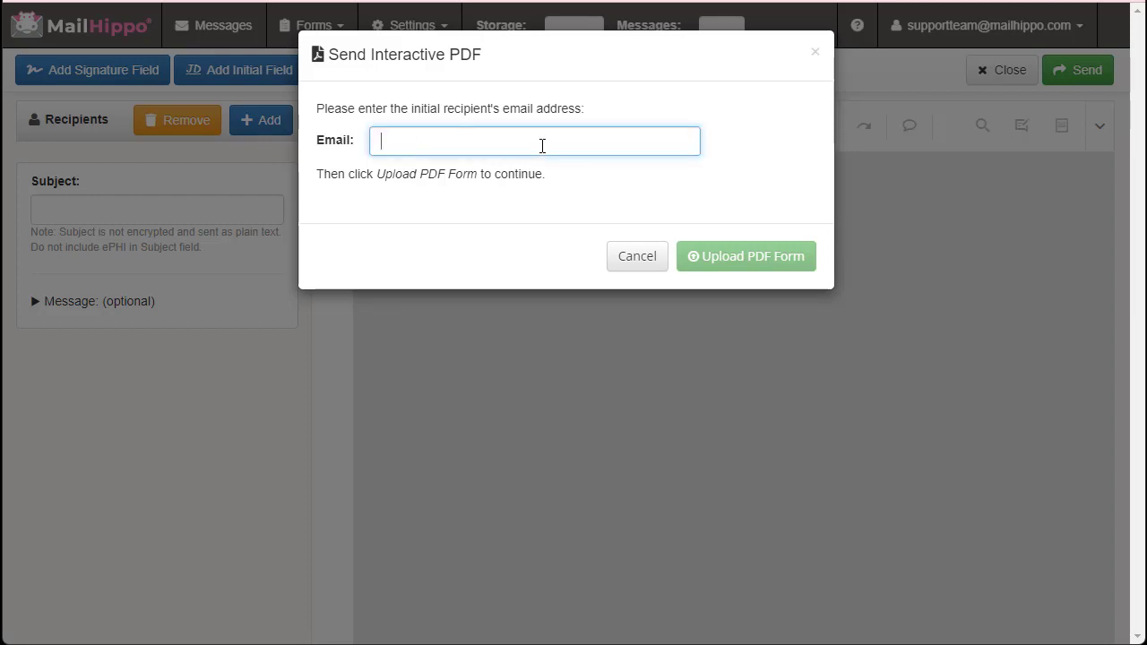
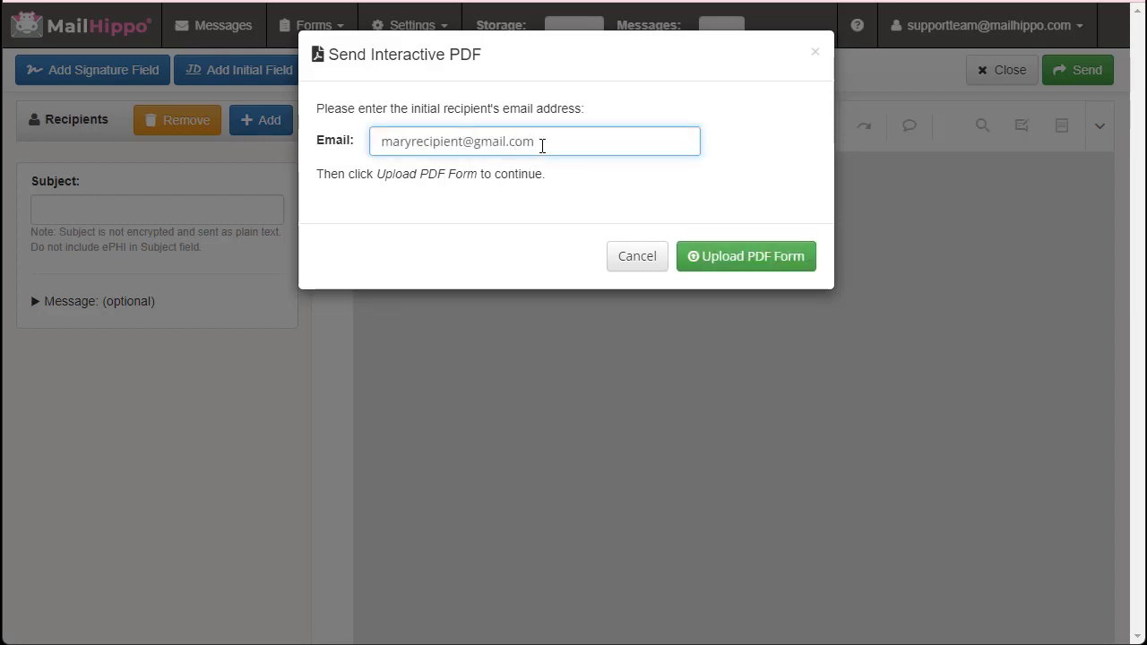
click(750, 271)
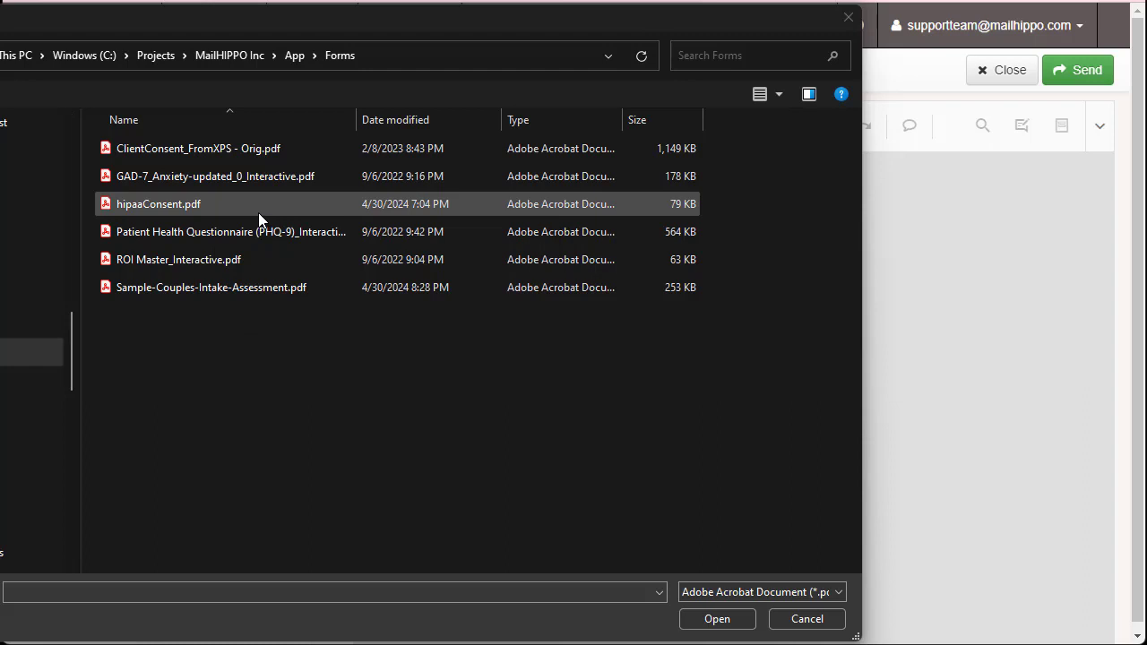
Load Sample-Couples-Intake-Assessment.pdf into MailHippo as the form to sign
click(220, 288)
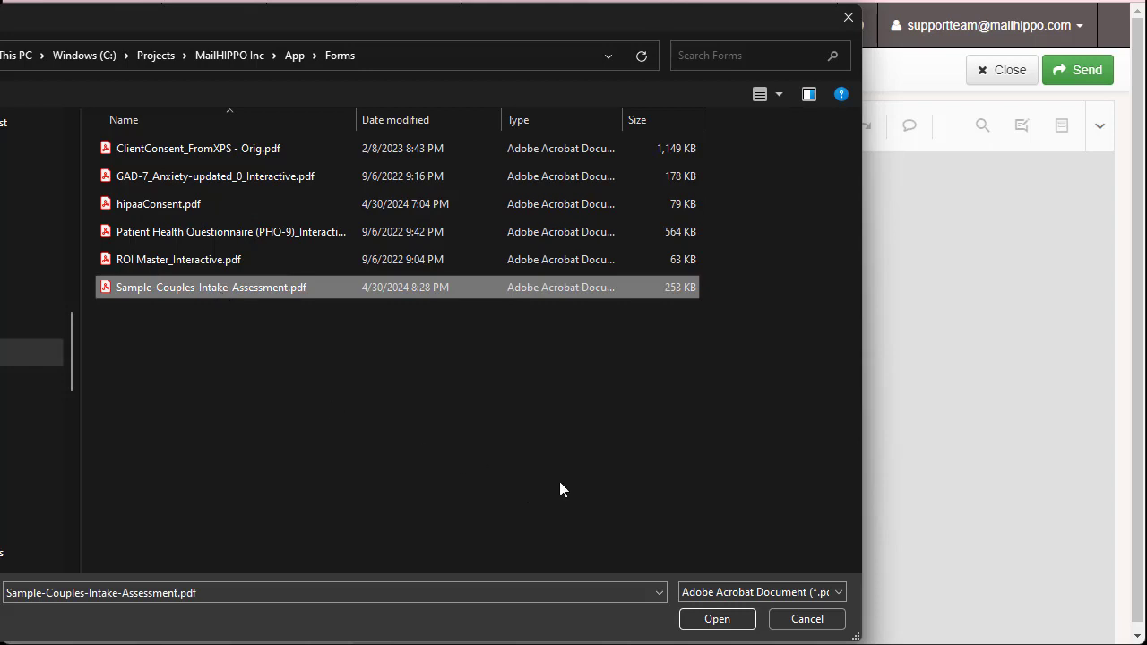
click(715, 620)
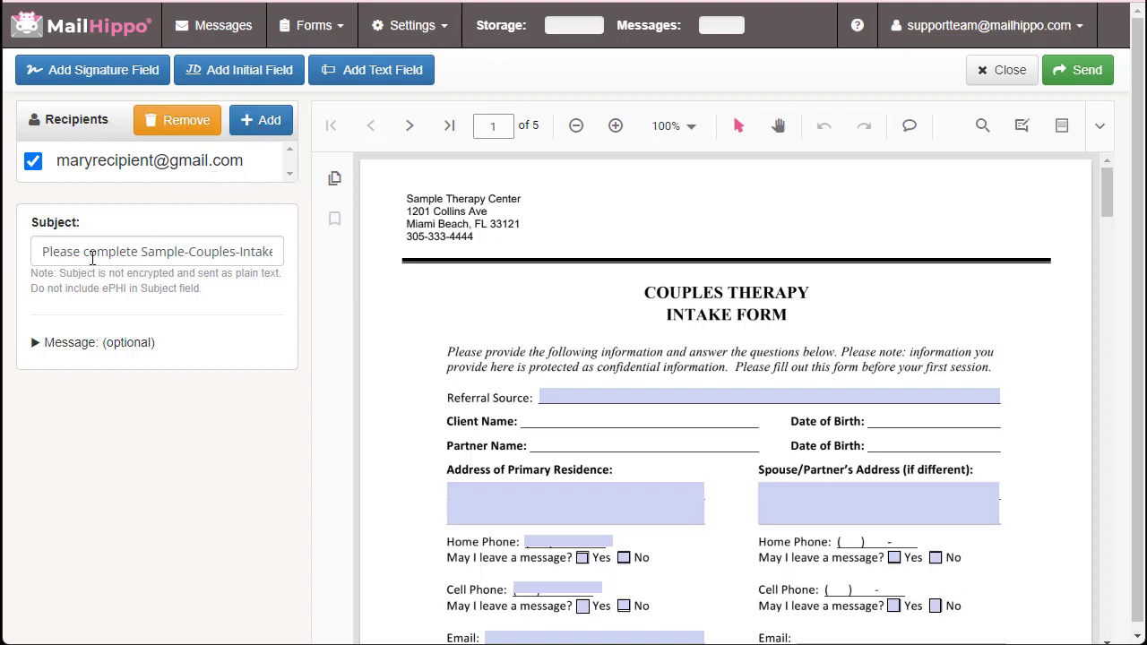
click(36, 344)
click(36, 344)
scroll(736, 345, down, 3)
scroll(740, 345, up, 1)
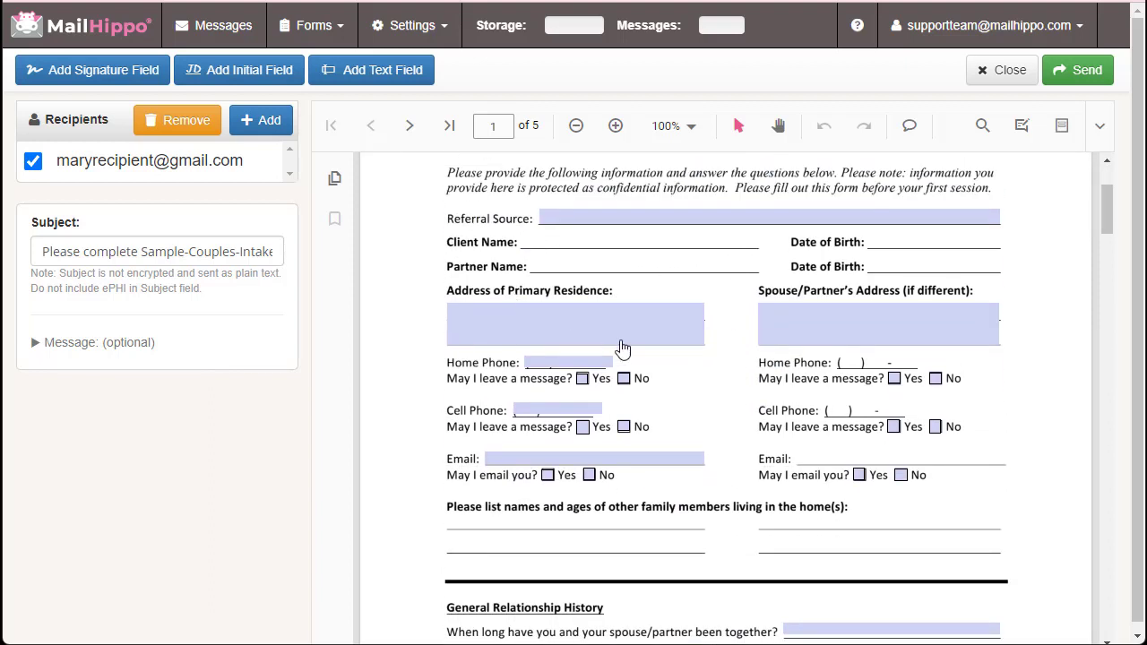
scroll(722, 379, up, 2)
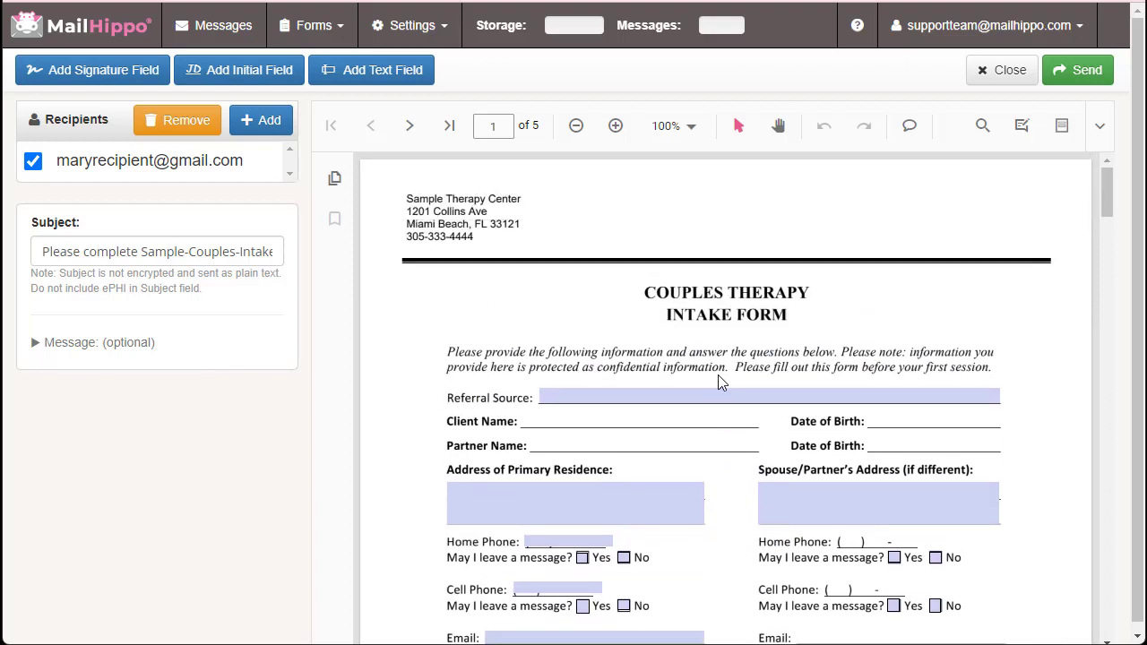
drag(1107, 197, 1105, 595)
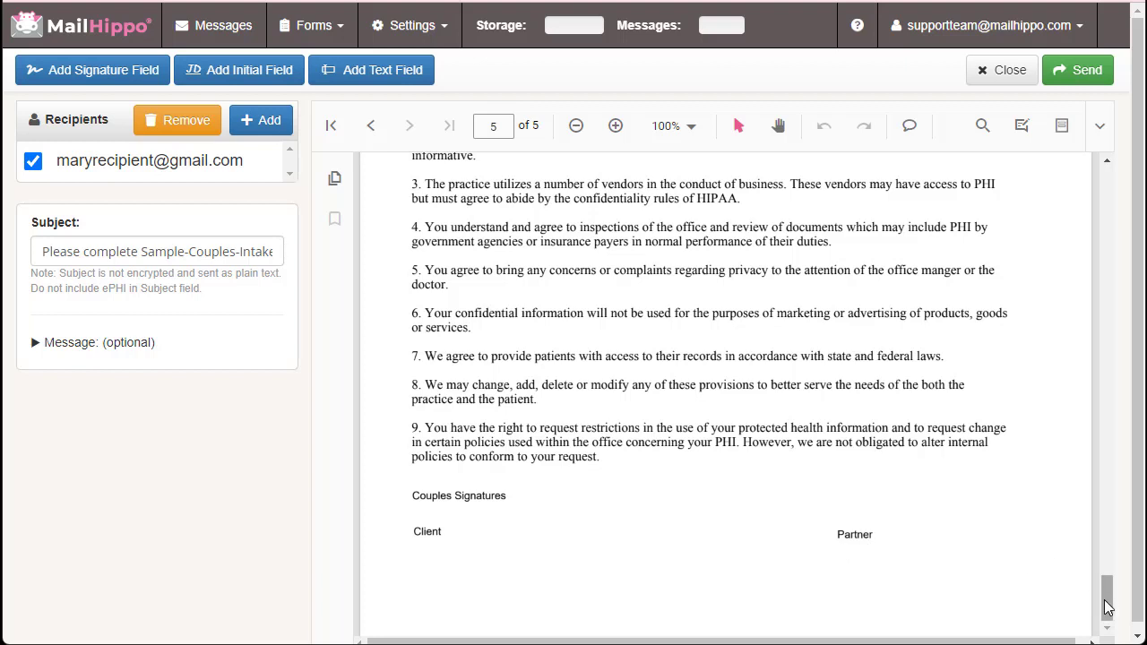
drag(1108, 608, 1107, 190)
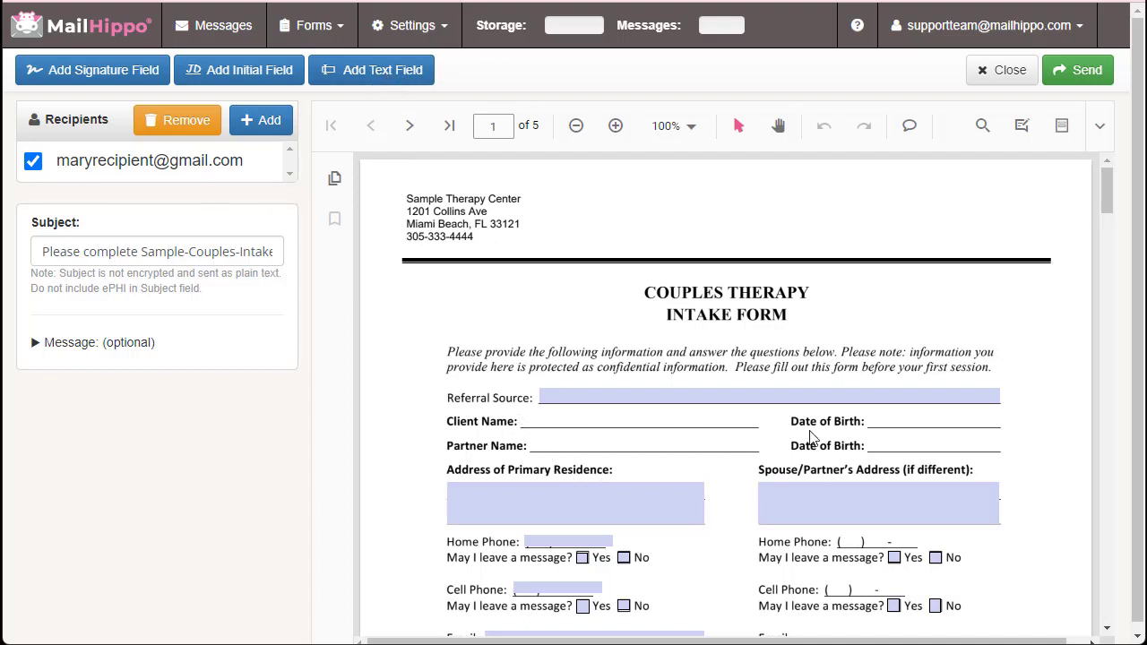
Place text fields on page 1's Client Name line and first Date of Birth line, narrowing the latter
click(376, 74)
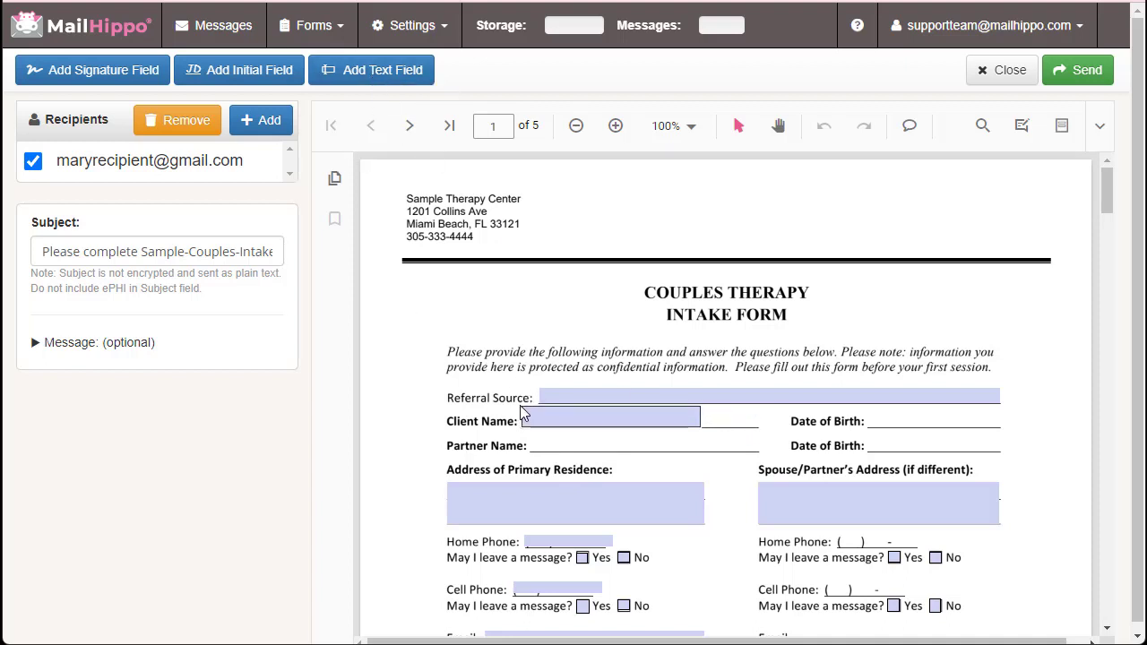
click(520, 405)
click(386, 71)
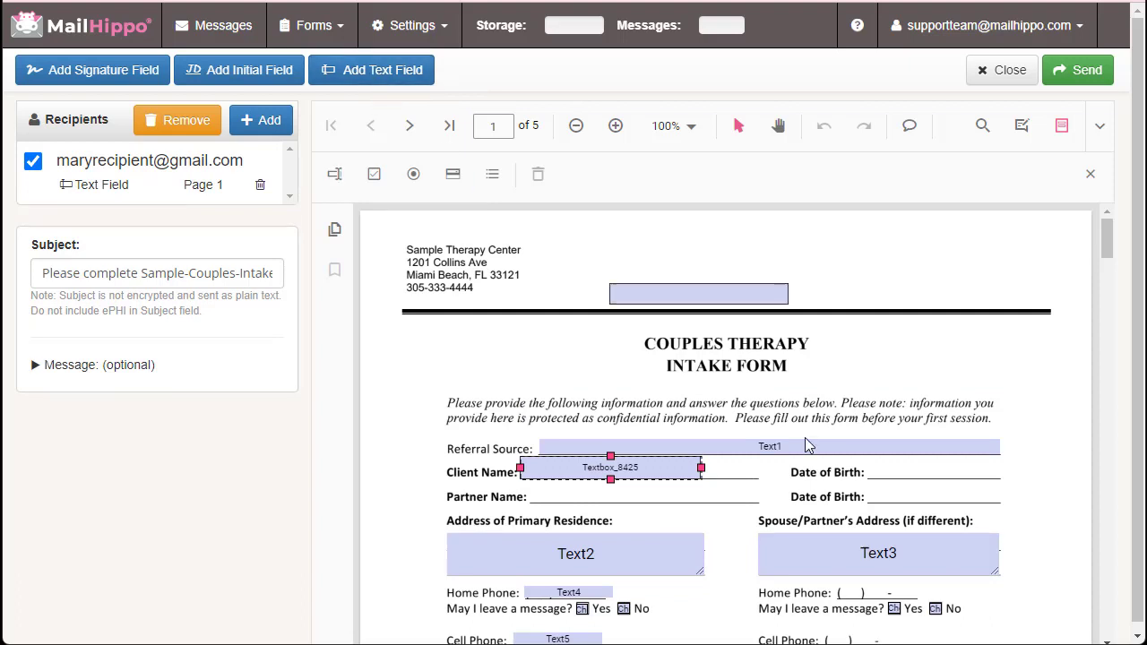
click(868, 468)
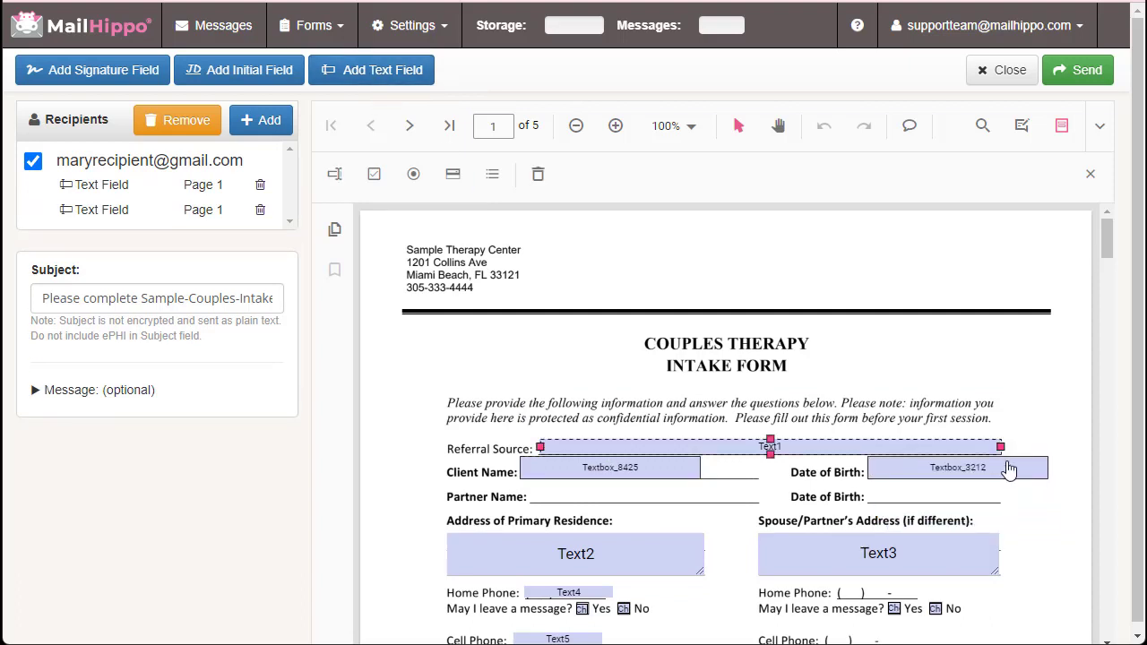
drag(1048, 468, 1000, 468)
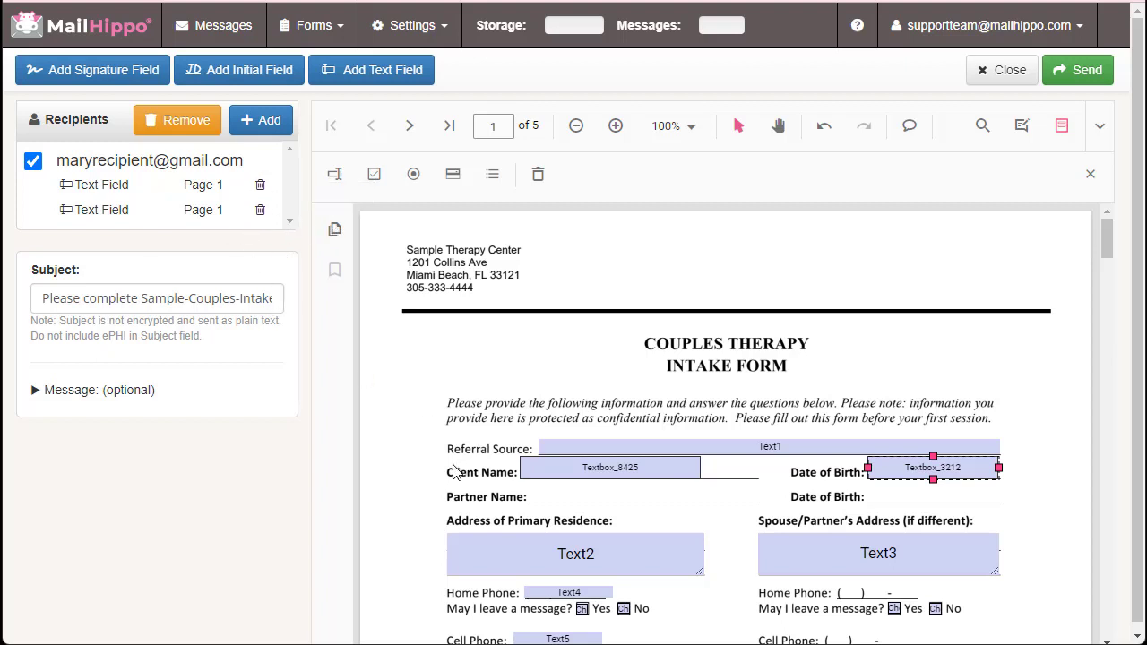
drag(1114, 257, 1116, 560)
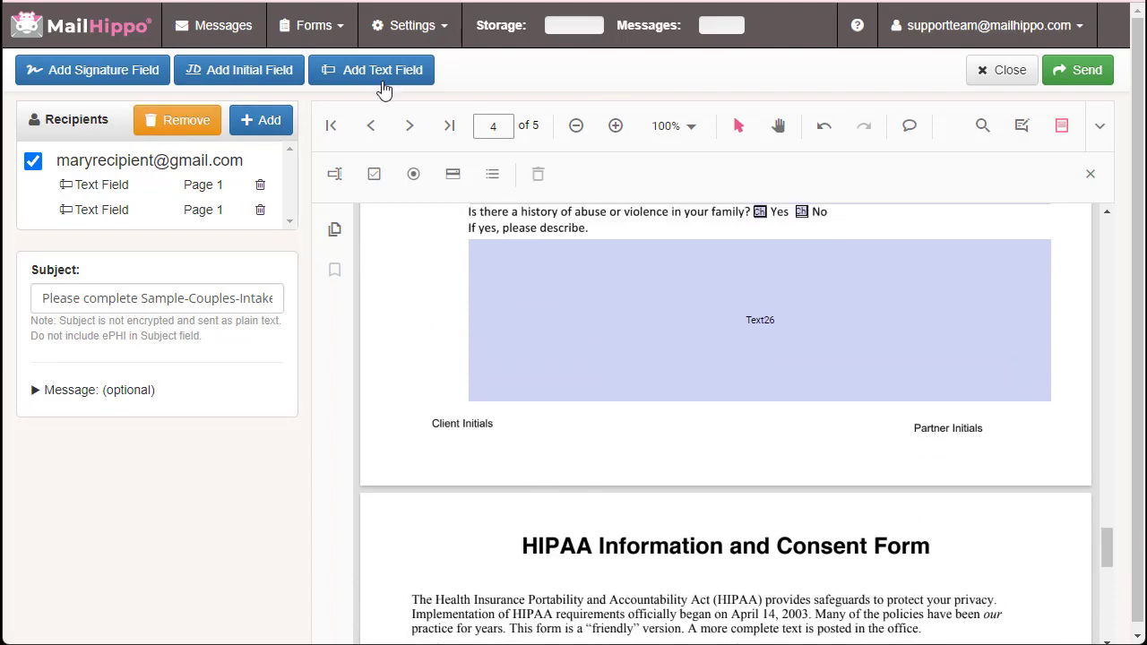
Place an initials field under Client Initials on page 4
click(242, 81)
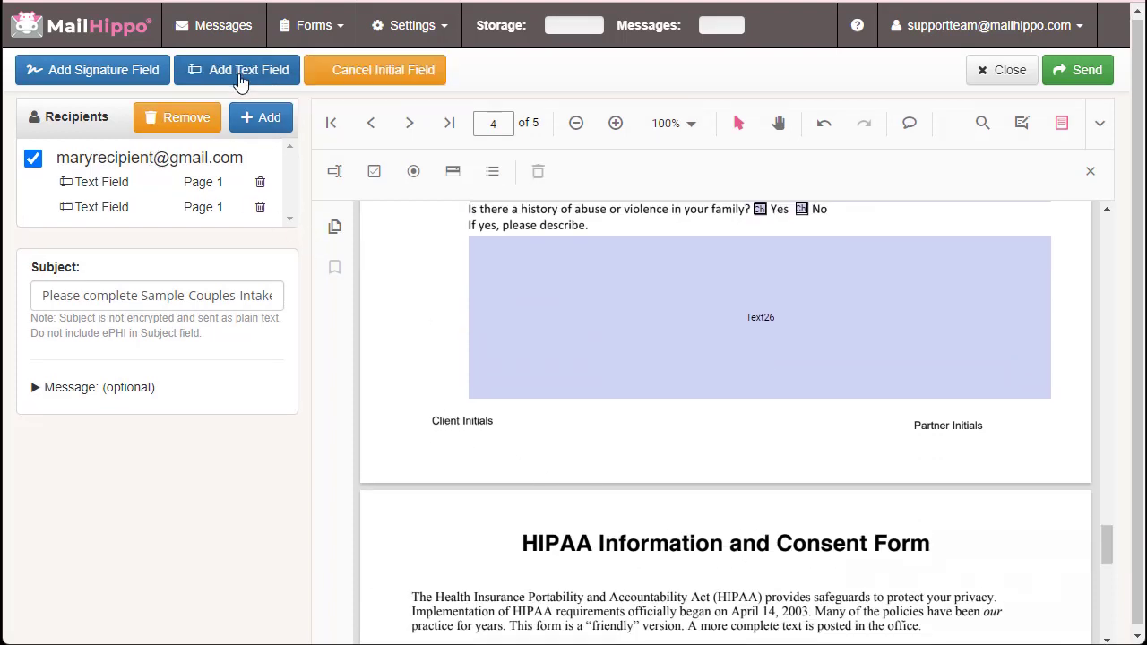
click(430, 473)
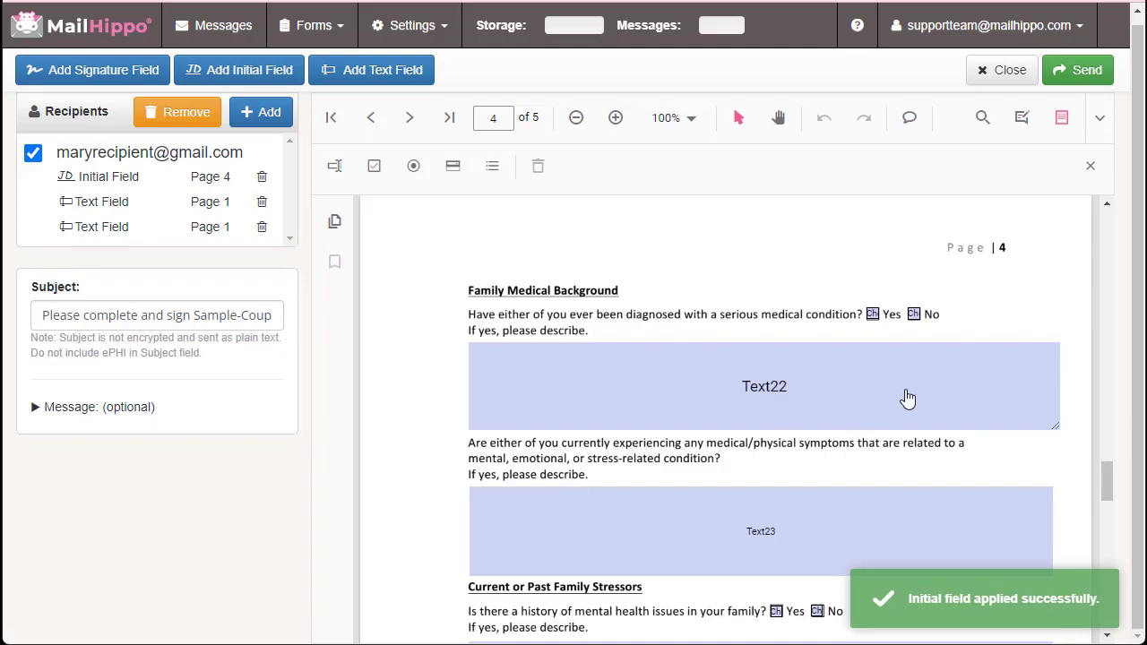
drag(1106, 490, 1122, 578)
Place a signature field beside Client on page 5
scroll(853, 540, down, 5)
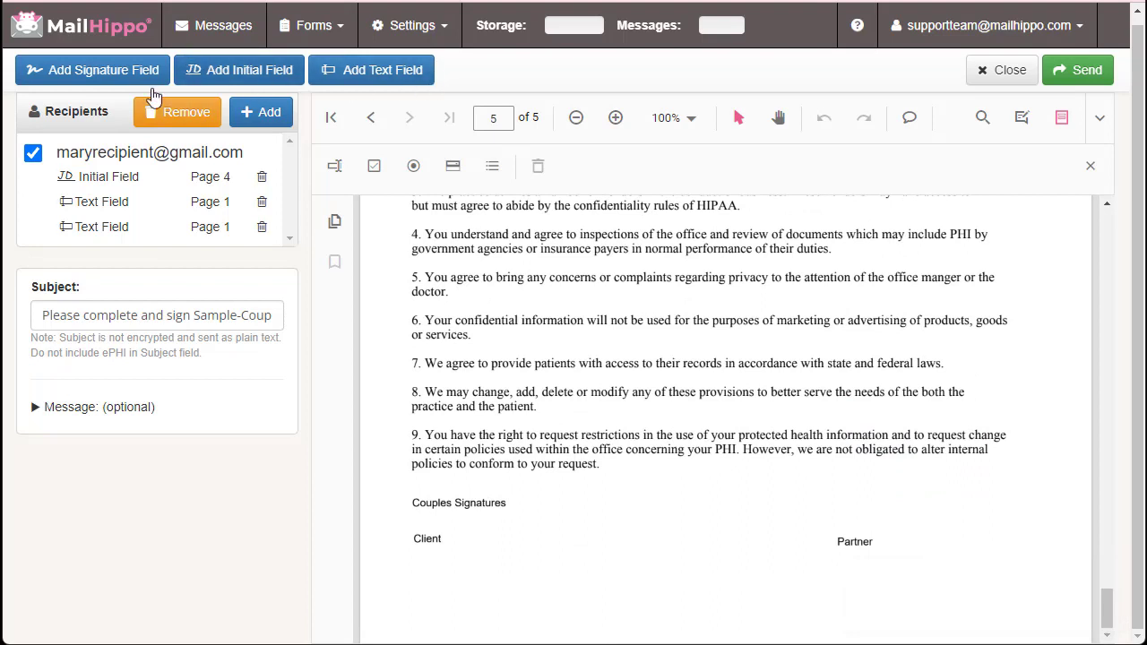
click(96, 79)
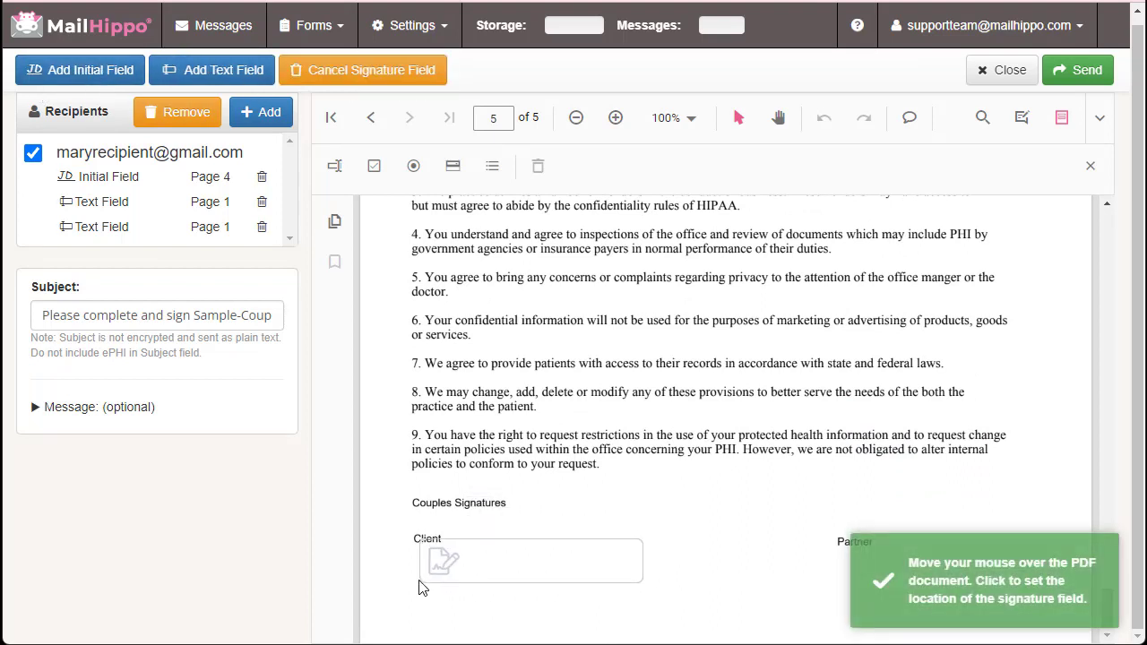
click(413, 604)
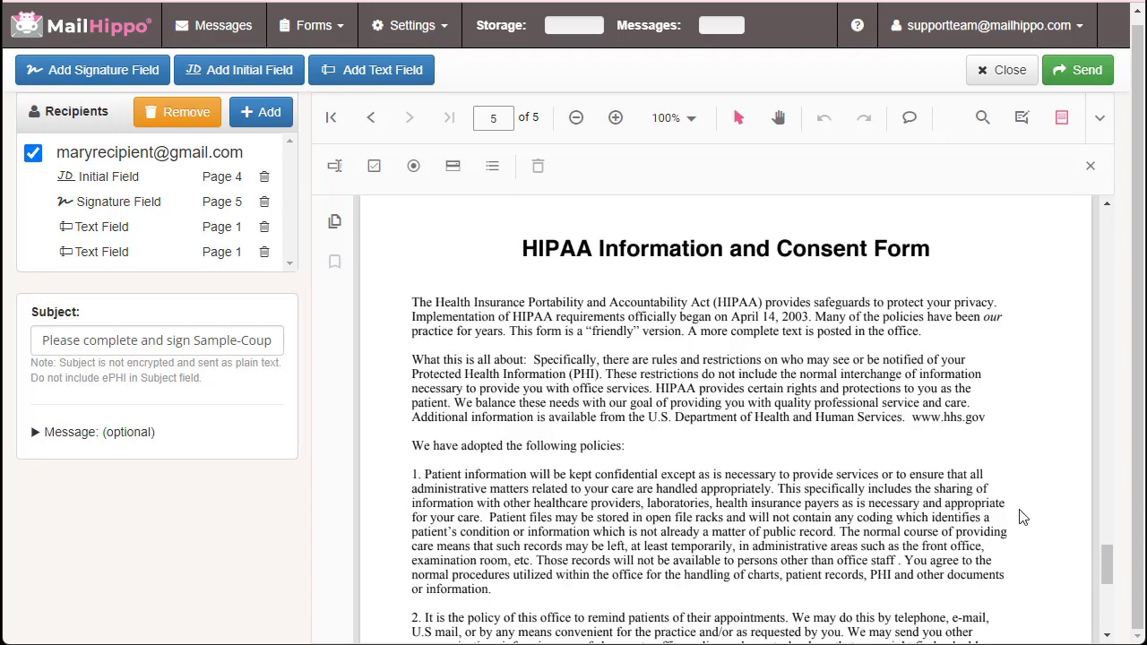
drag(1110, 563, 1108, 229)
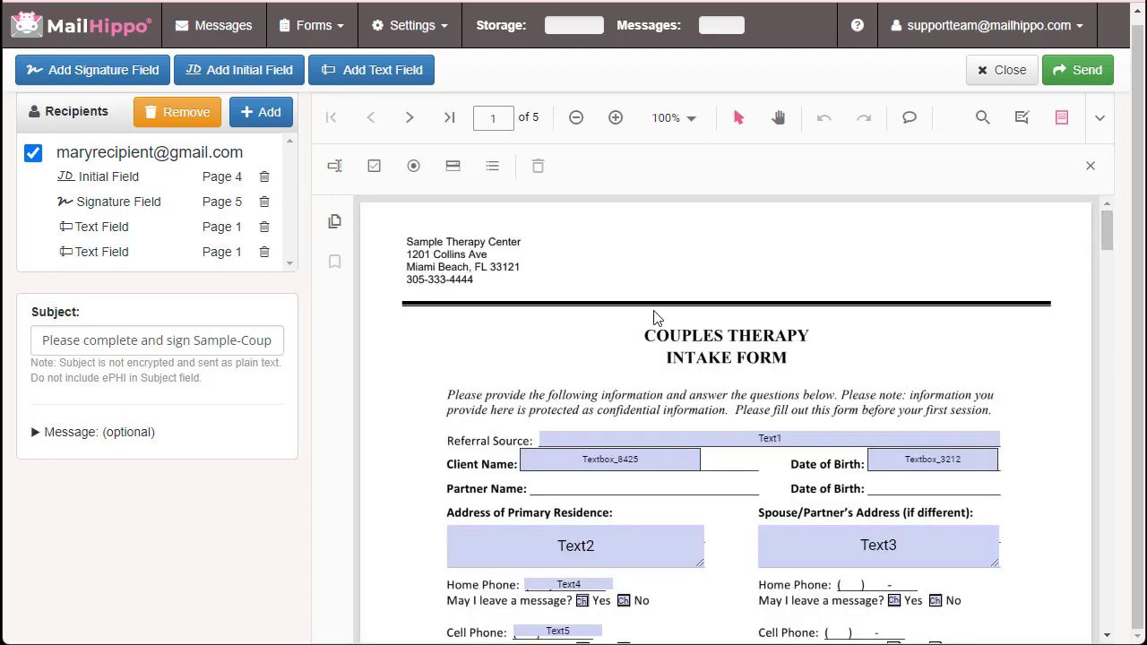
Add the partner as a second recipient by entering their e-mail address
click(268, 122)
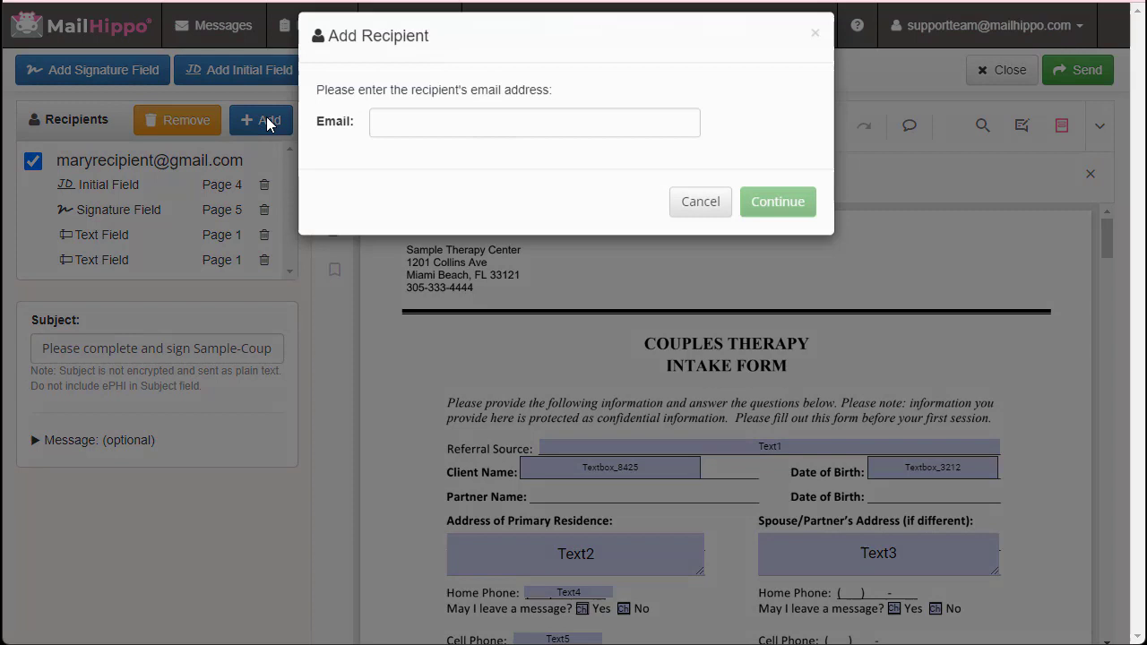
click(432, 141)
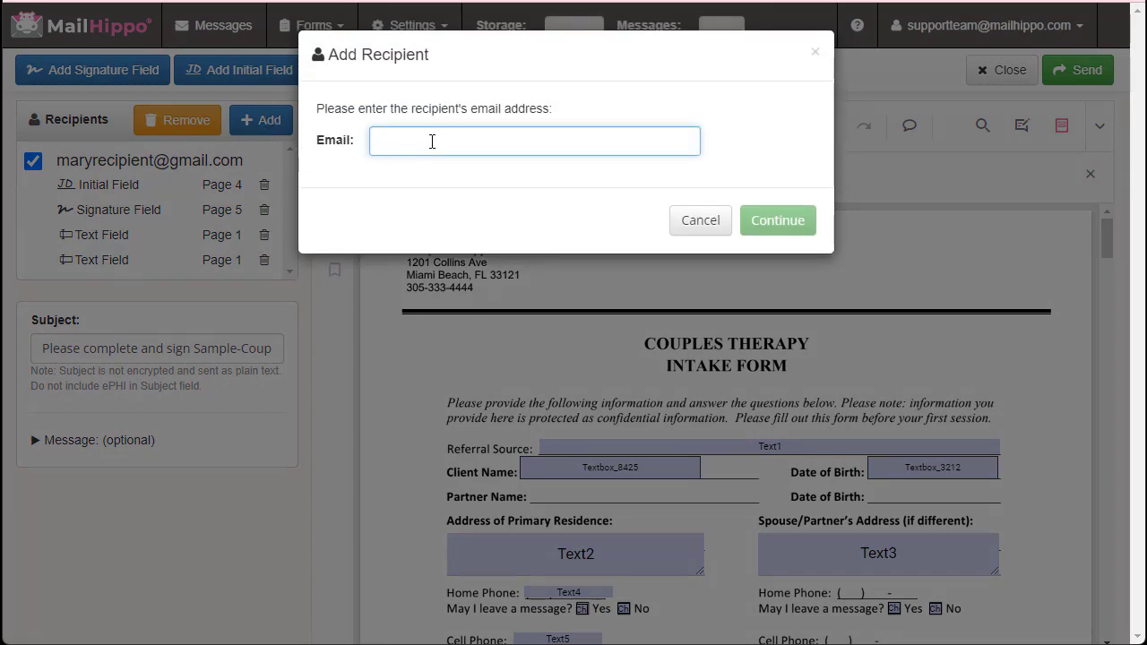
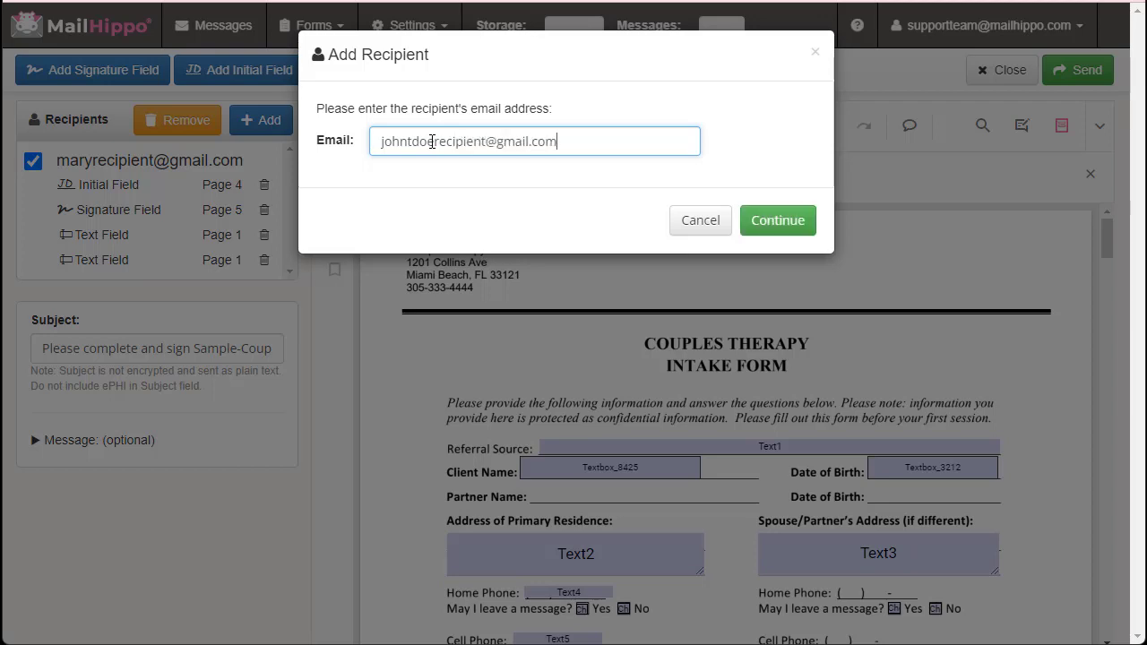
click(773, 221)
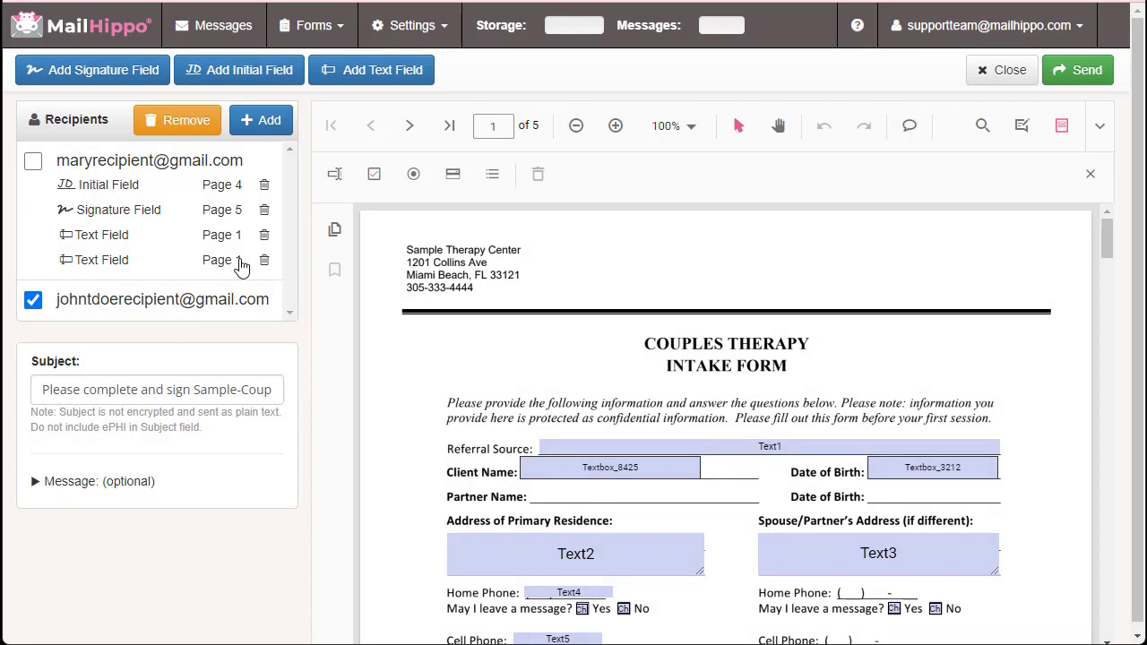
scroll(475, 448, down, 1)
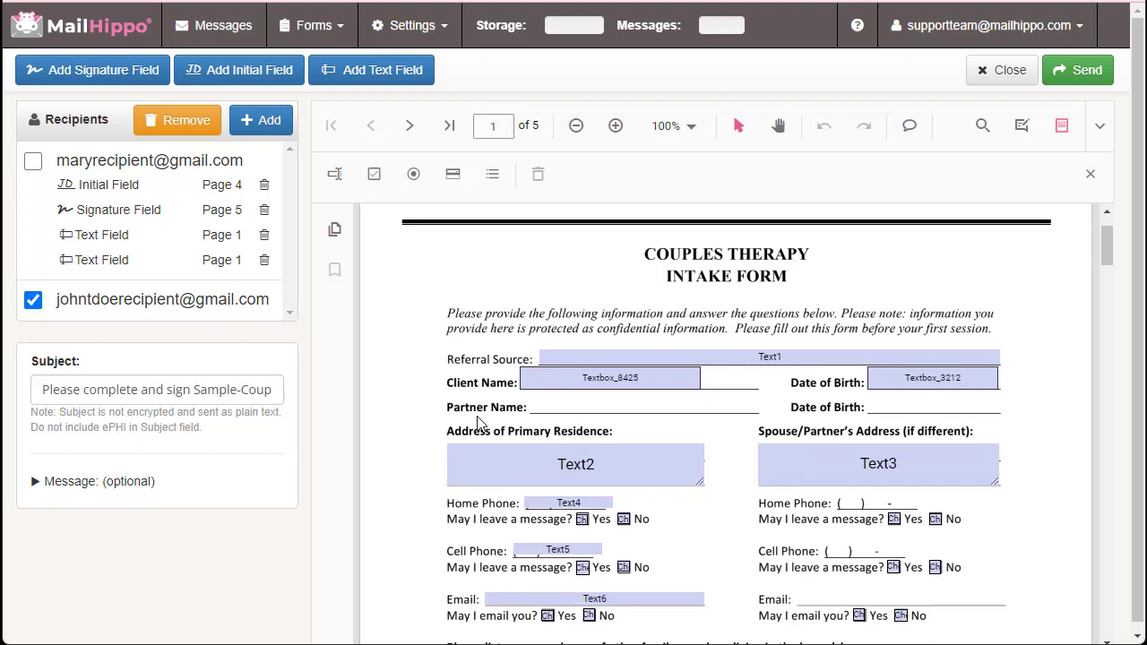
Give the partner text fields on Partner Name and the second Date of Birth, narrowing the latter
click(374, 71)
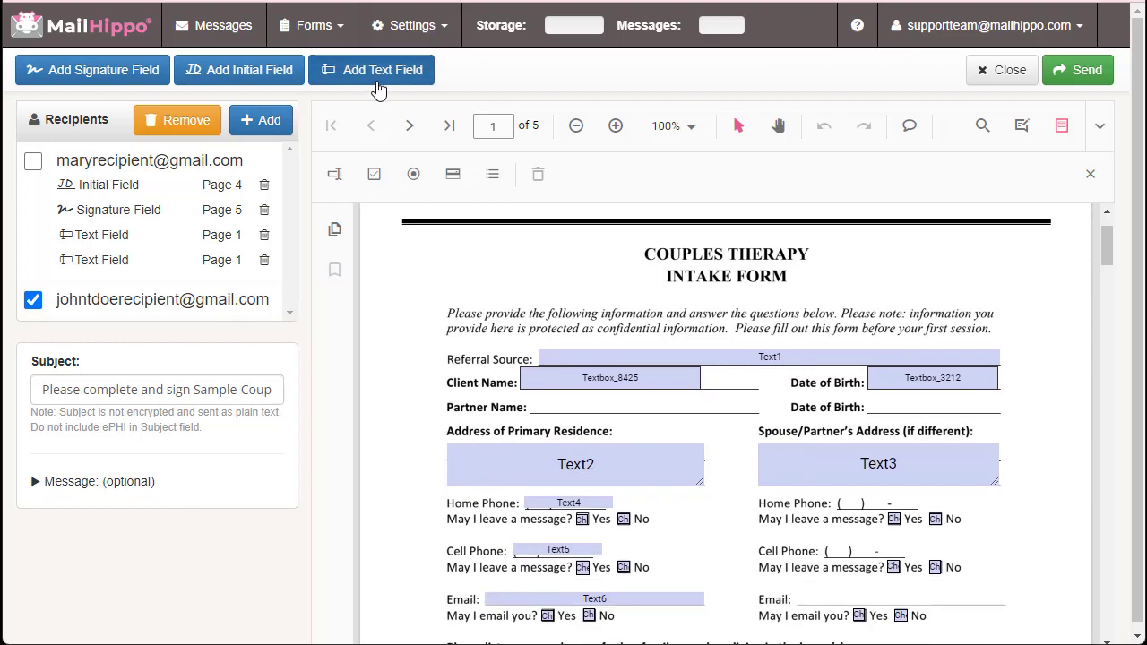
click(525, 404)
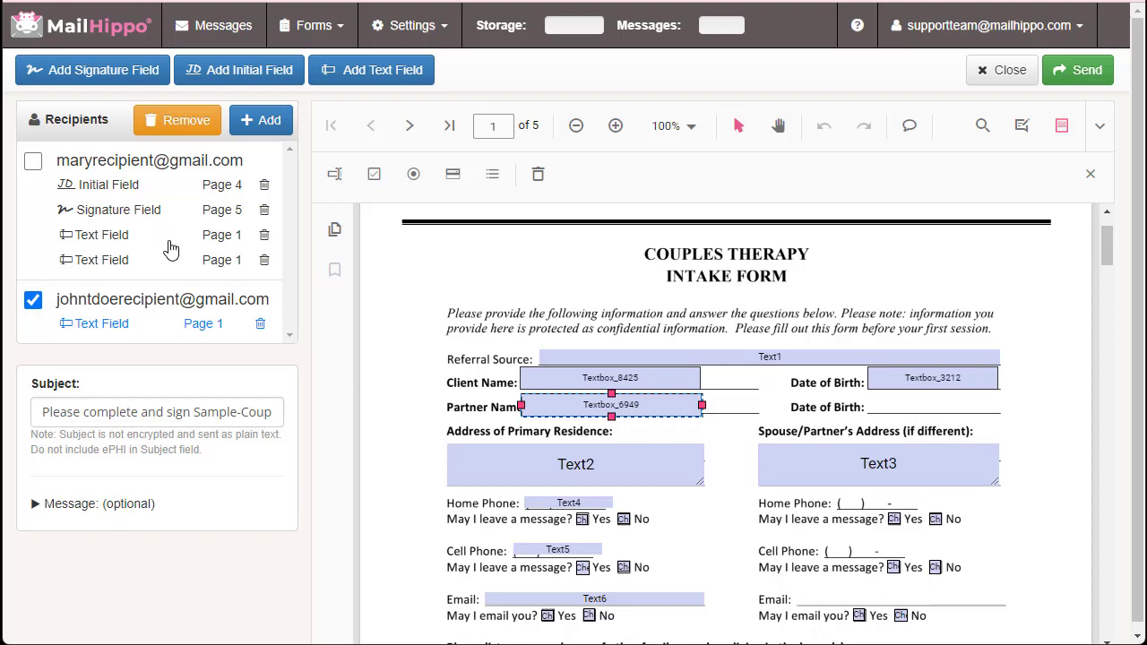
click(395, 72)
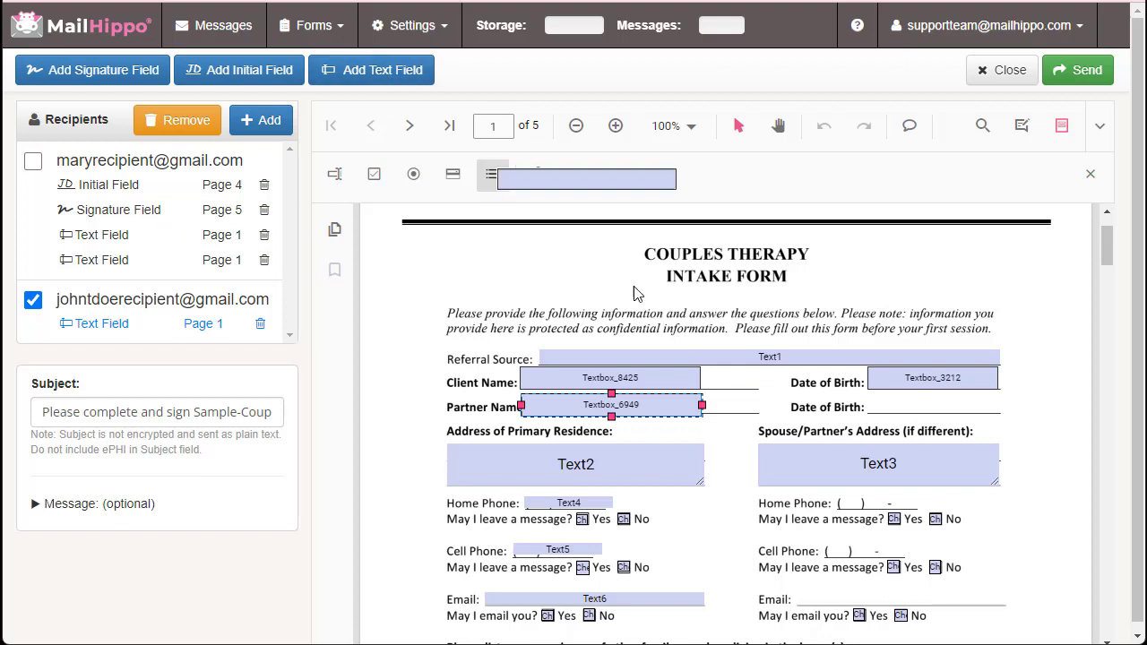
click(869, 402)
drag(1047, 402, 997, 404)
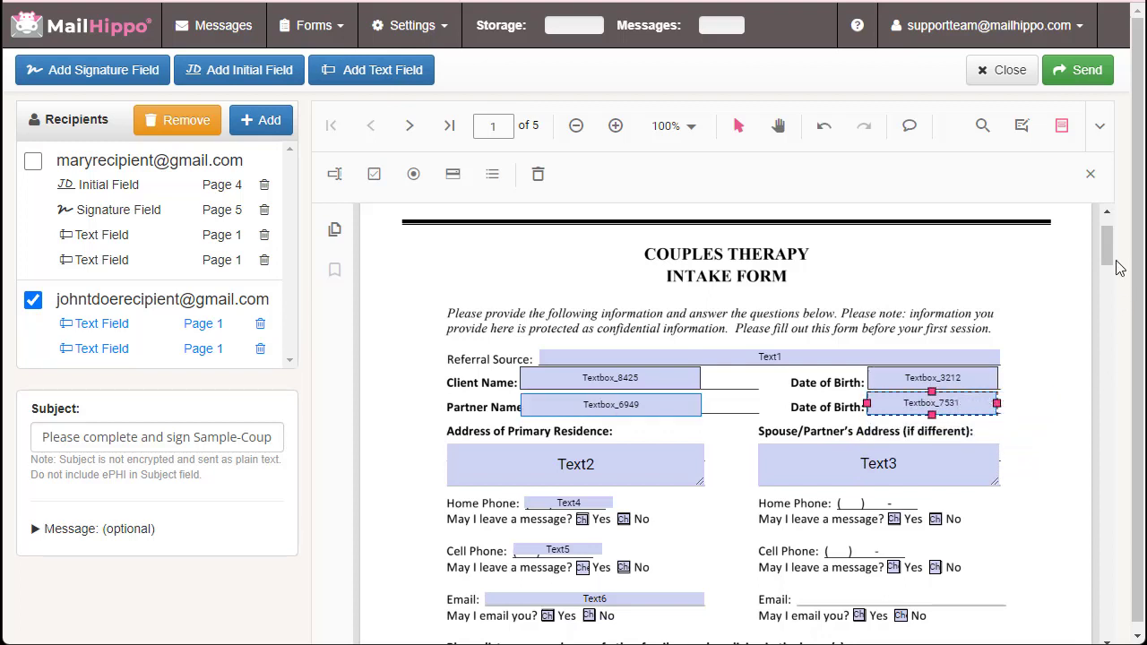
drag(1117, 261, 1131, 563)
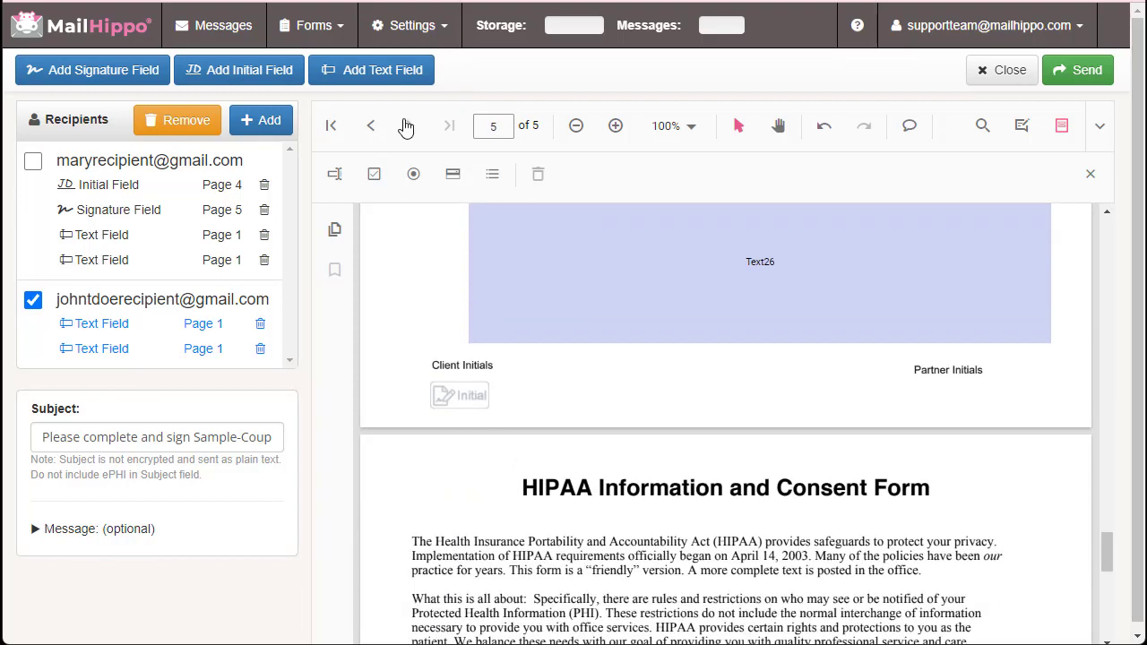
Place the partner's initial field at Partner Initials on page 4
click(244, 78)
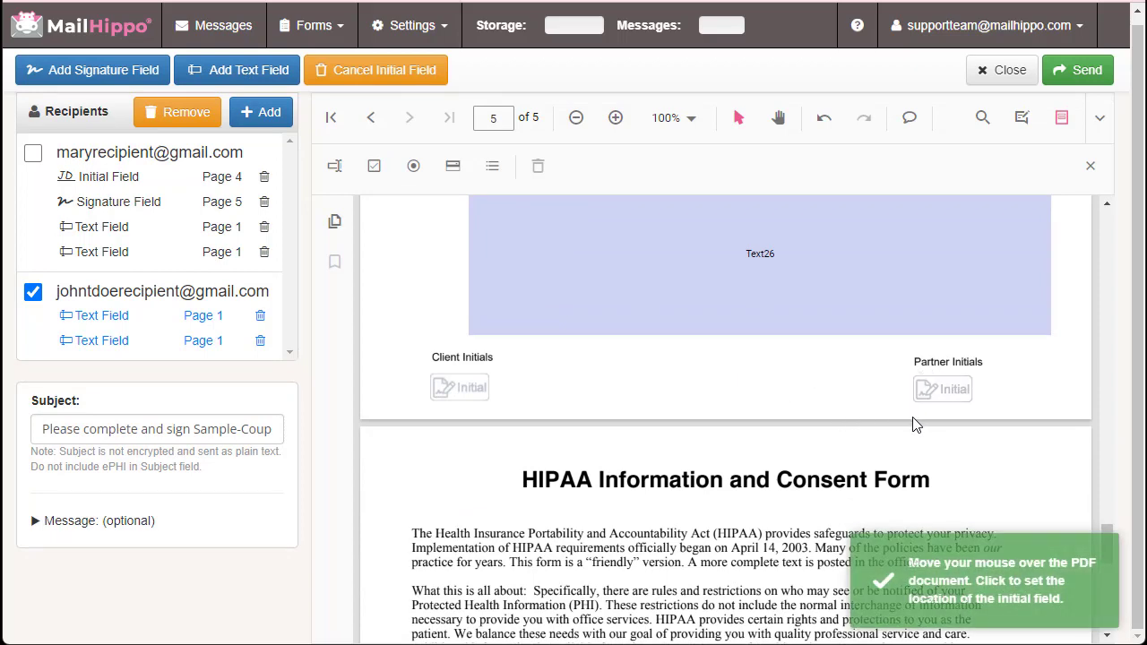
click(916, 425)
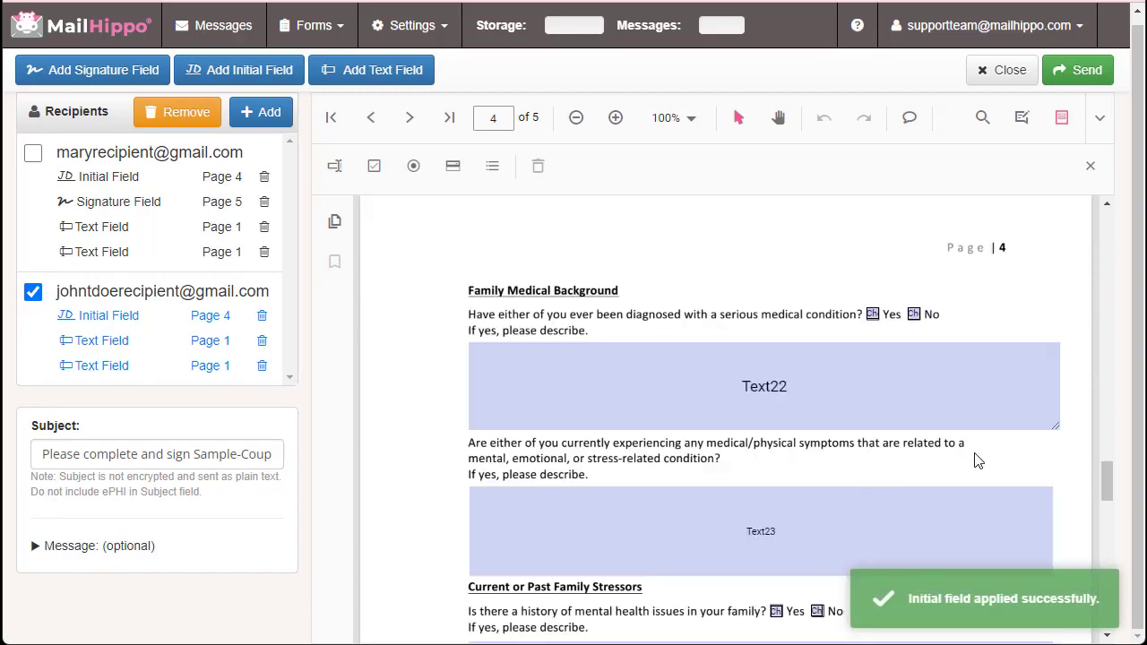
scroll(977, 460, down, 9)
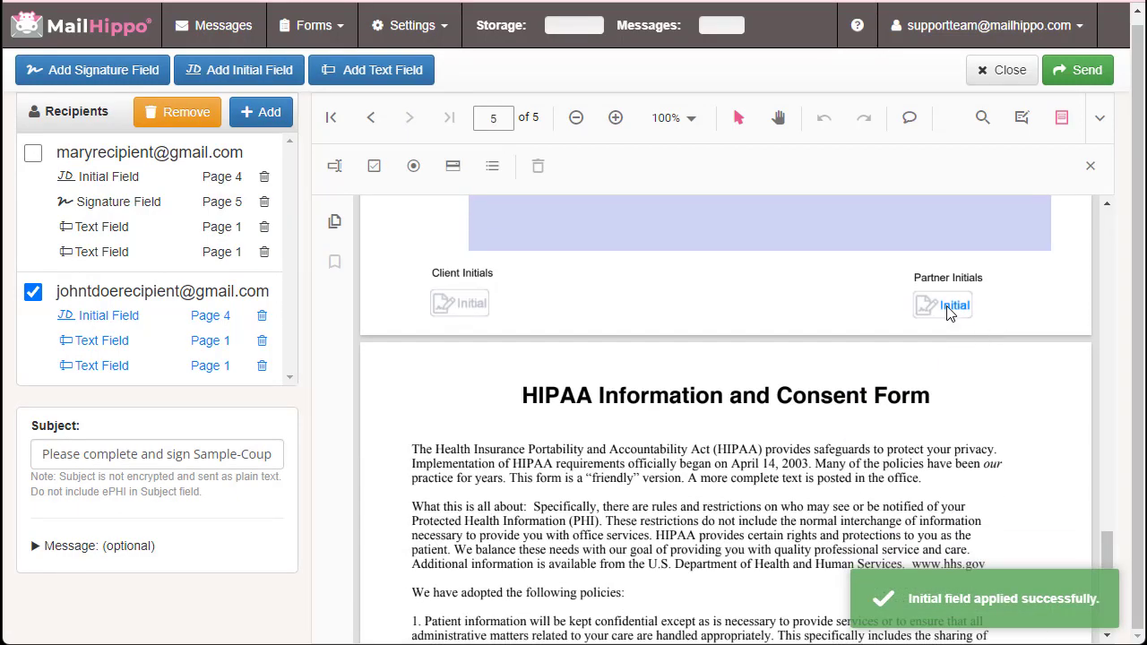
drag(1107, 547, 1078, 610)
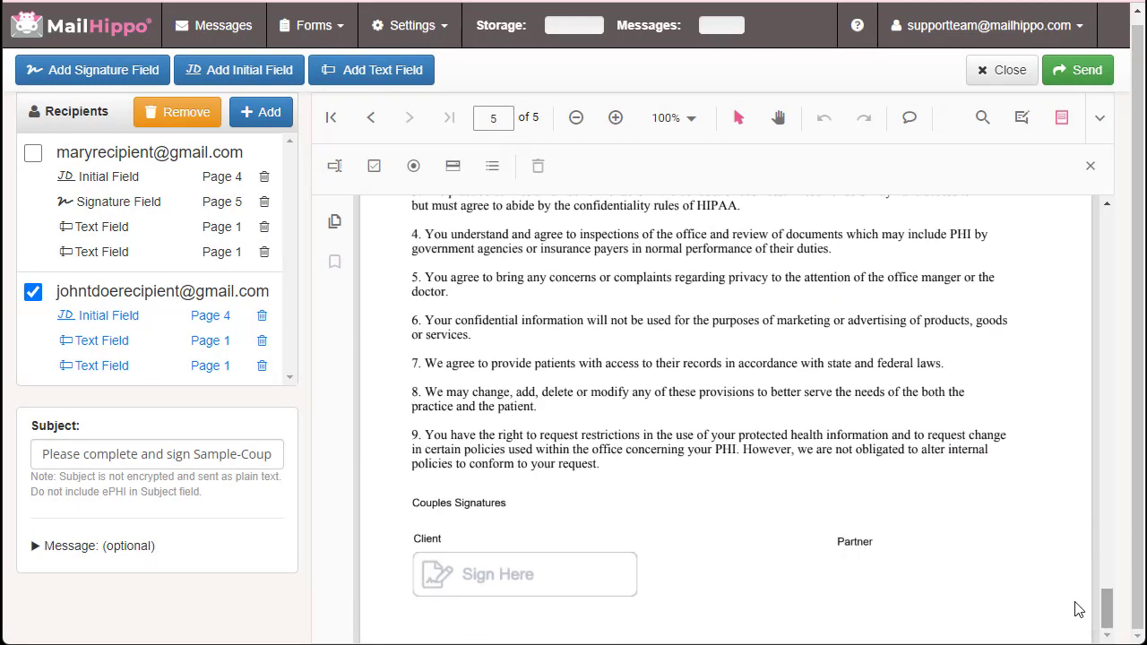
Place the partner's signature field at the Partner signing spot on page 5
click(93, 72)
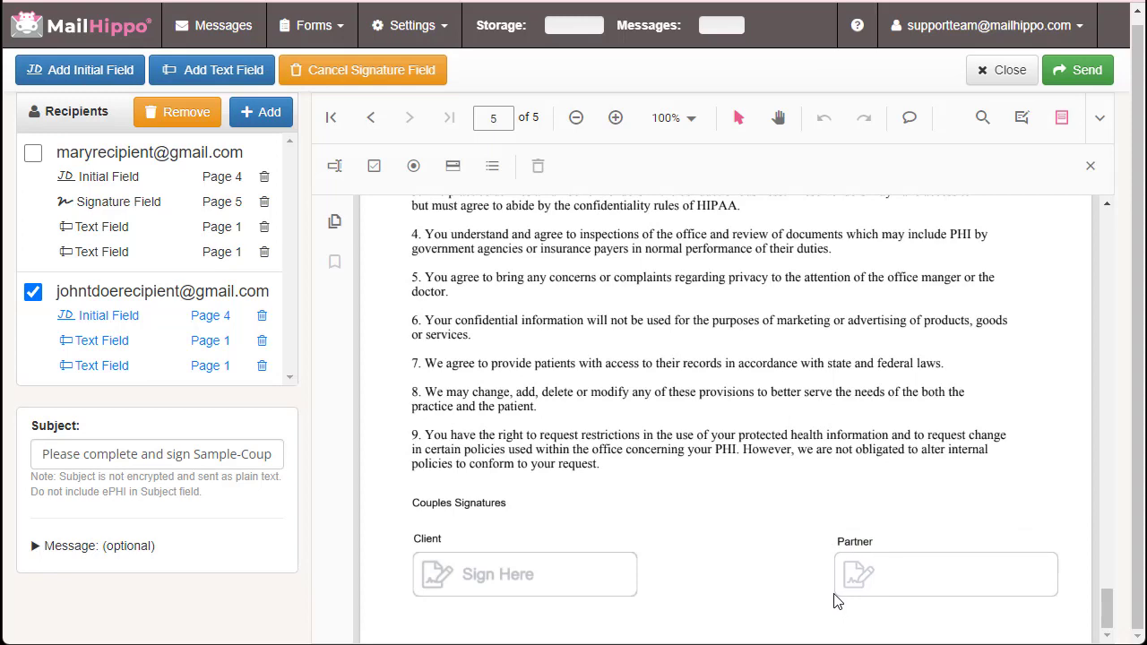
click(839, 597)
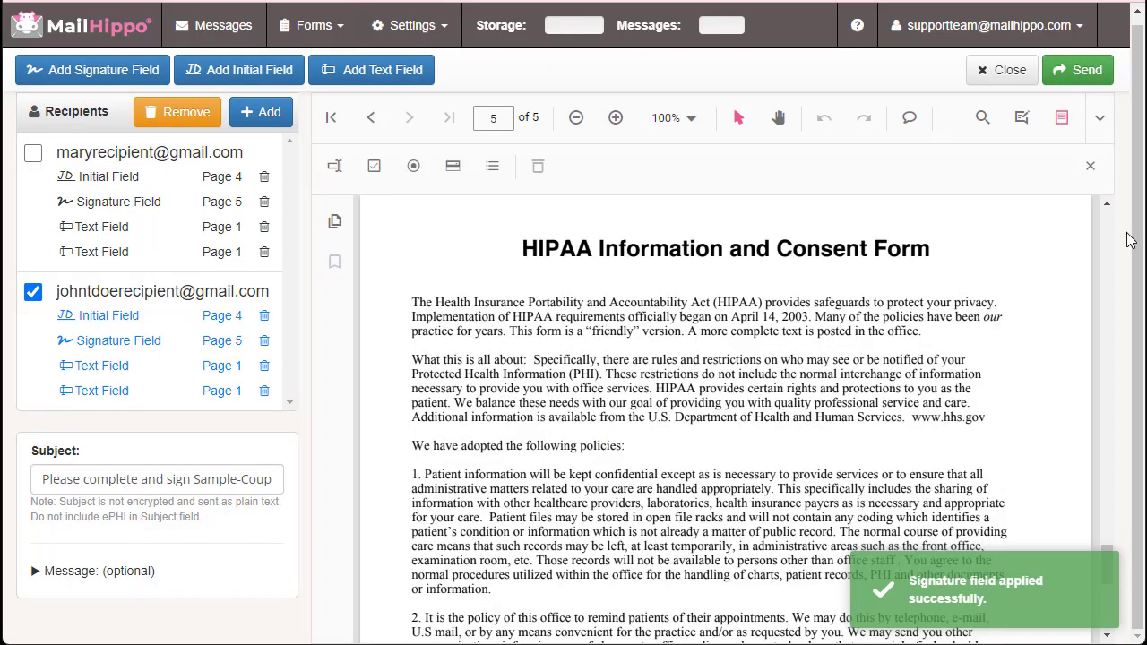
scroll(985, 358, down, 6)
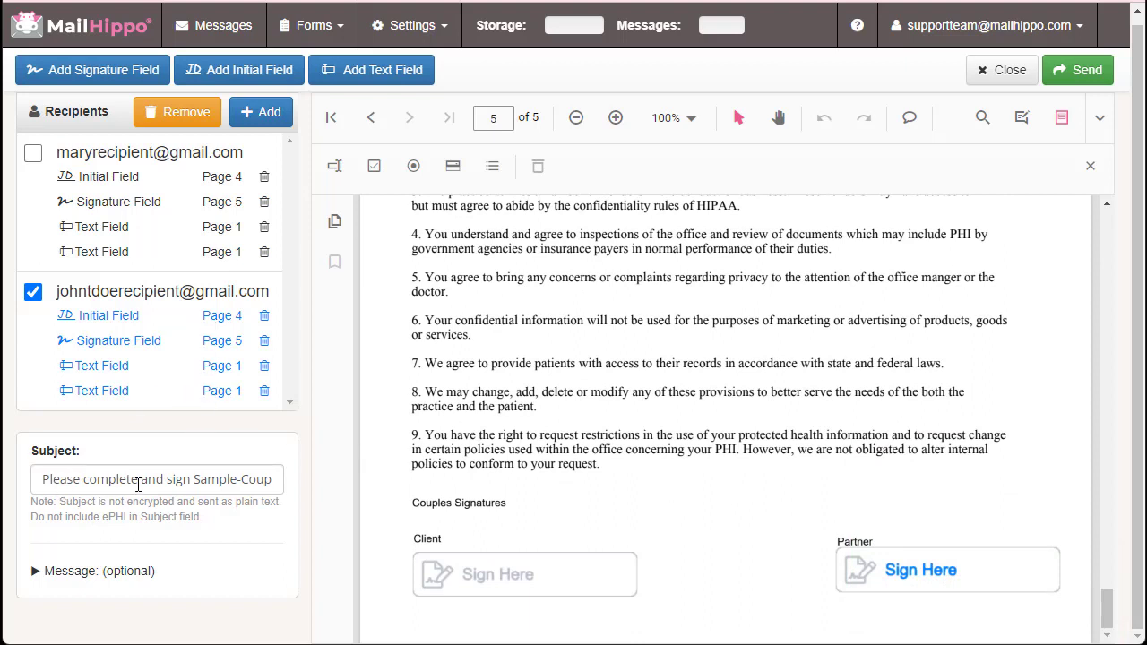
scroll(762, 385, up, 10)
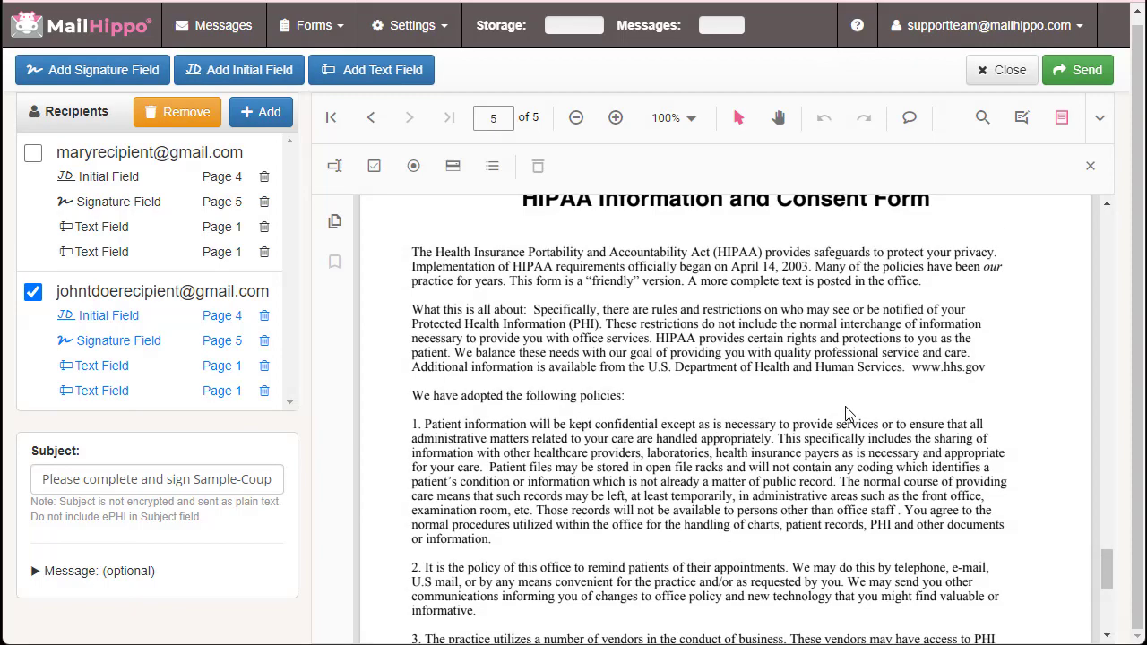
drag(1111, 546, 1108, 224)
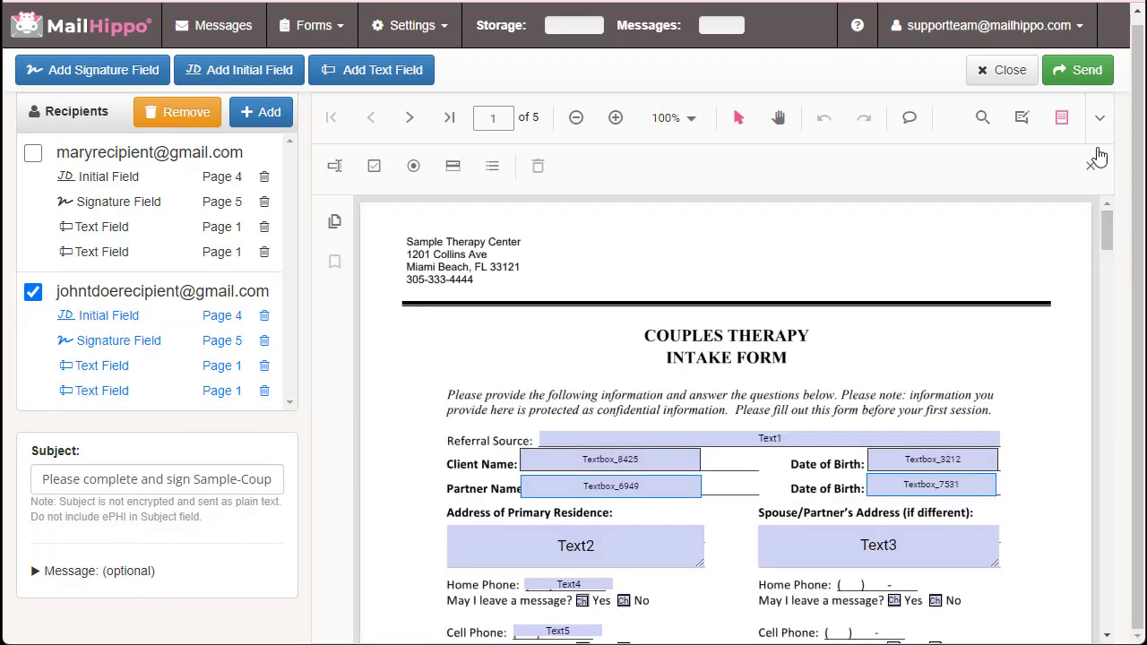
scroll(661, 426, down, 2)
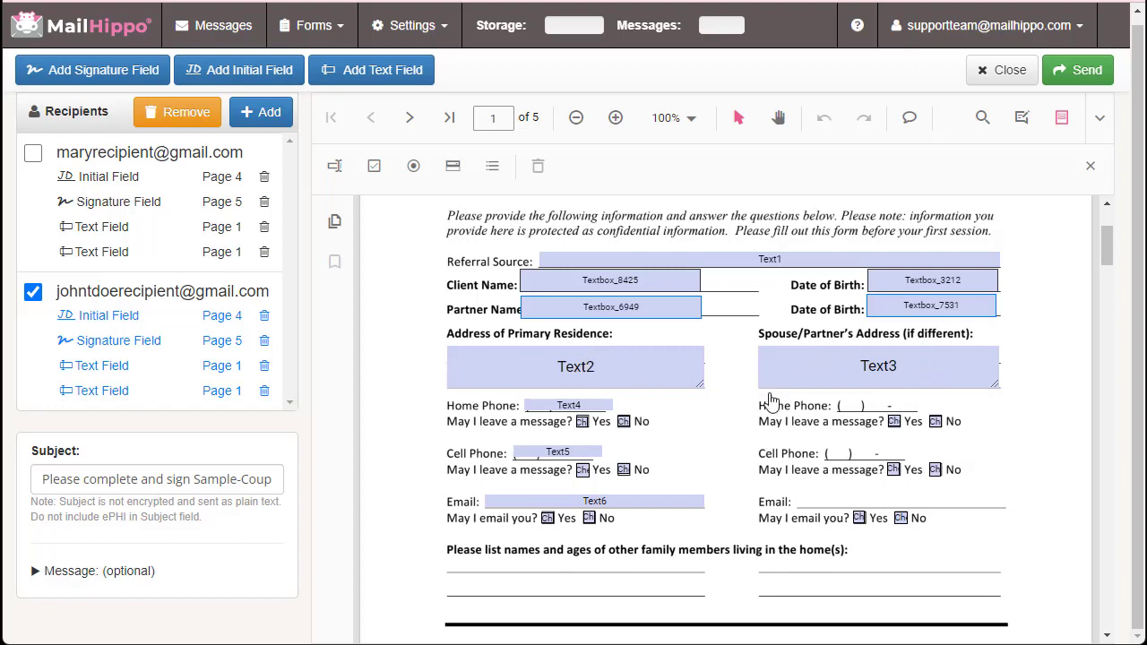
scroll(740, 429, down, 2)
scroll(627, 448, up, 3)
scroll(681, 520, down, 2)
scroll(682, 519, up, 3)
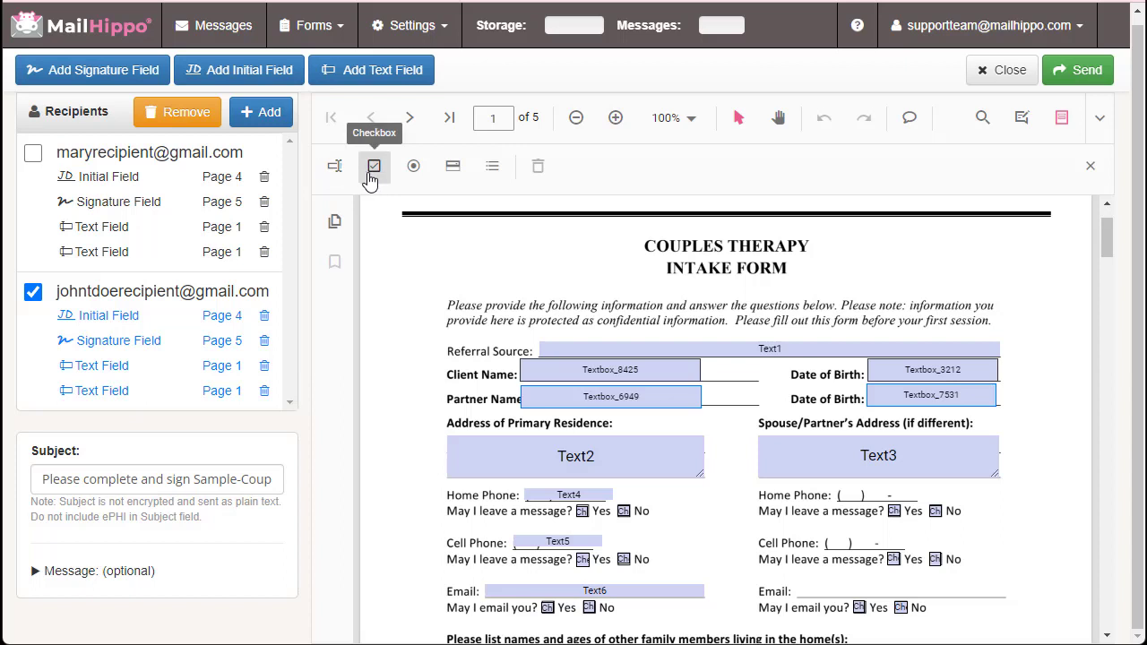
Add a checkbox field beside the partner's Cell Phone line
click(374, 170)
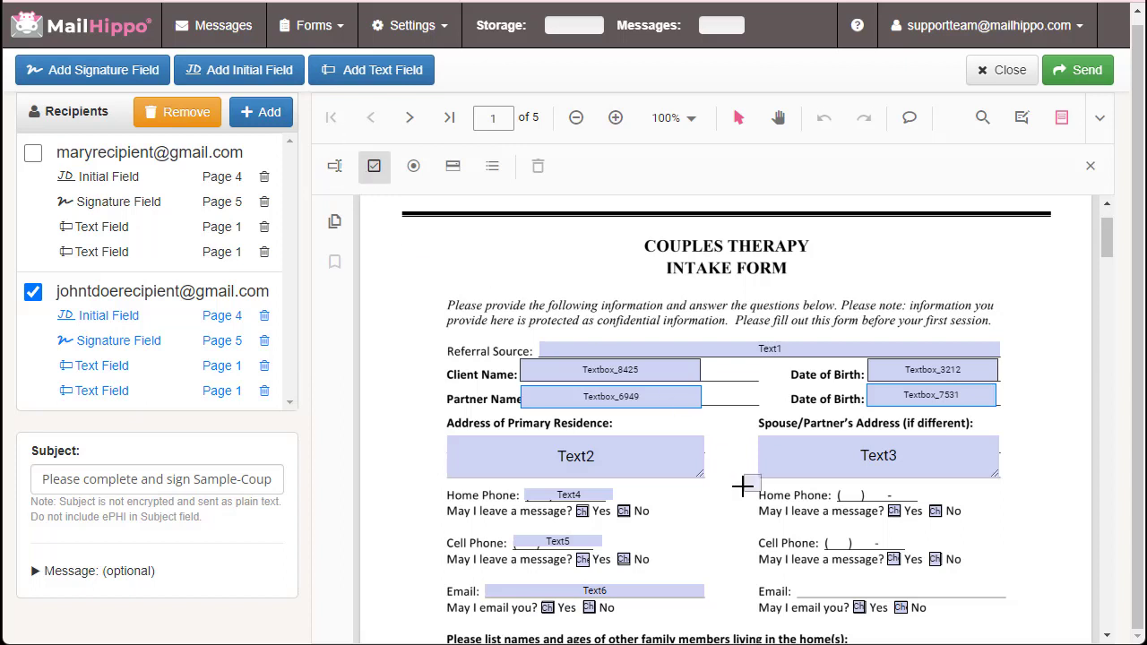
click(742, 542)
click(727, 470)
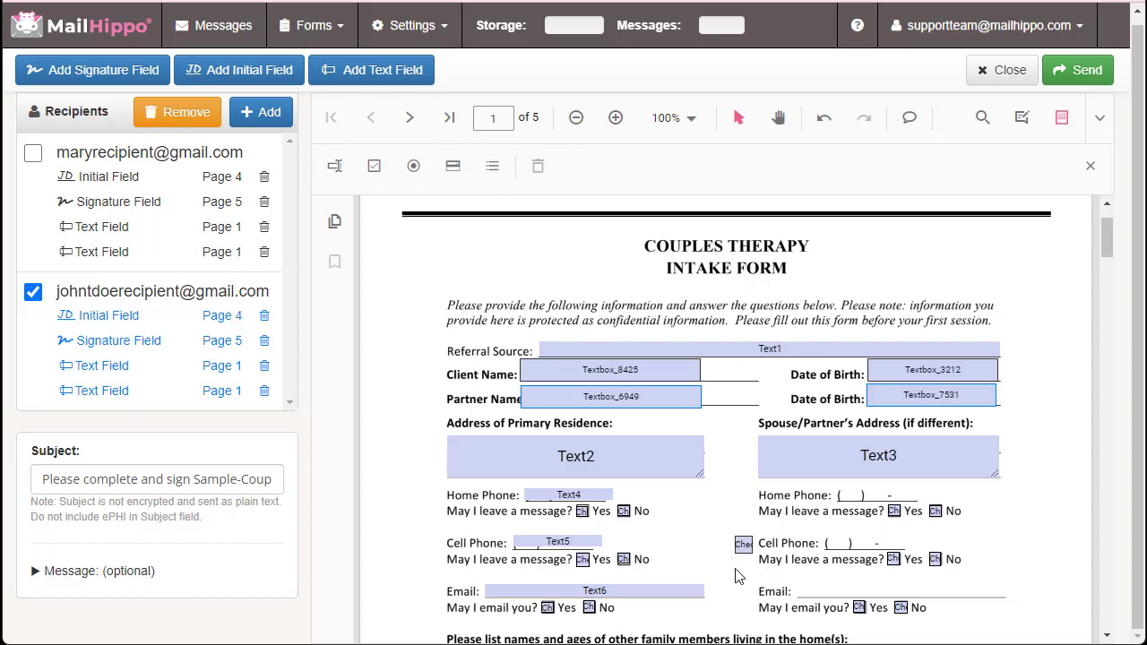
Send the couples intake form out for signing
scroll(710, 559, down, 1)
scroll(707, 556, up, 1)
click(1080, 73)
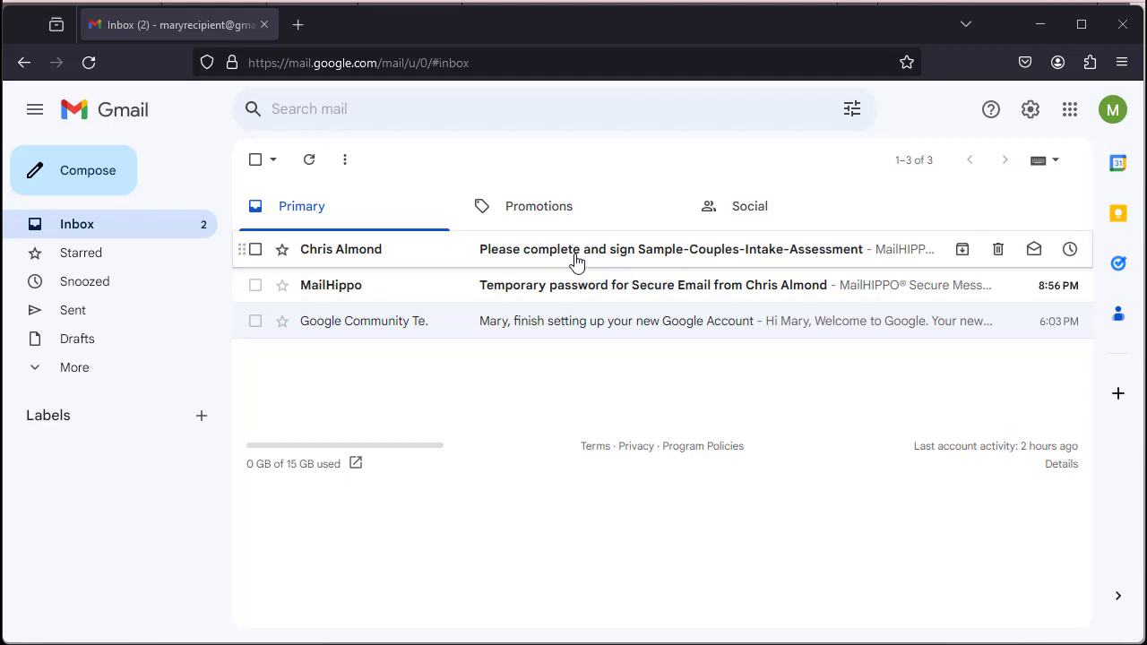
Copy the temporary password from Gmail, then open the signing request's secure message link
click(583, 296)
double_click(684, 409)
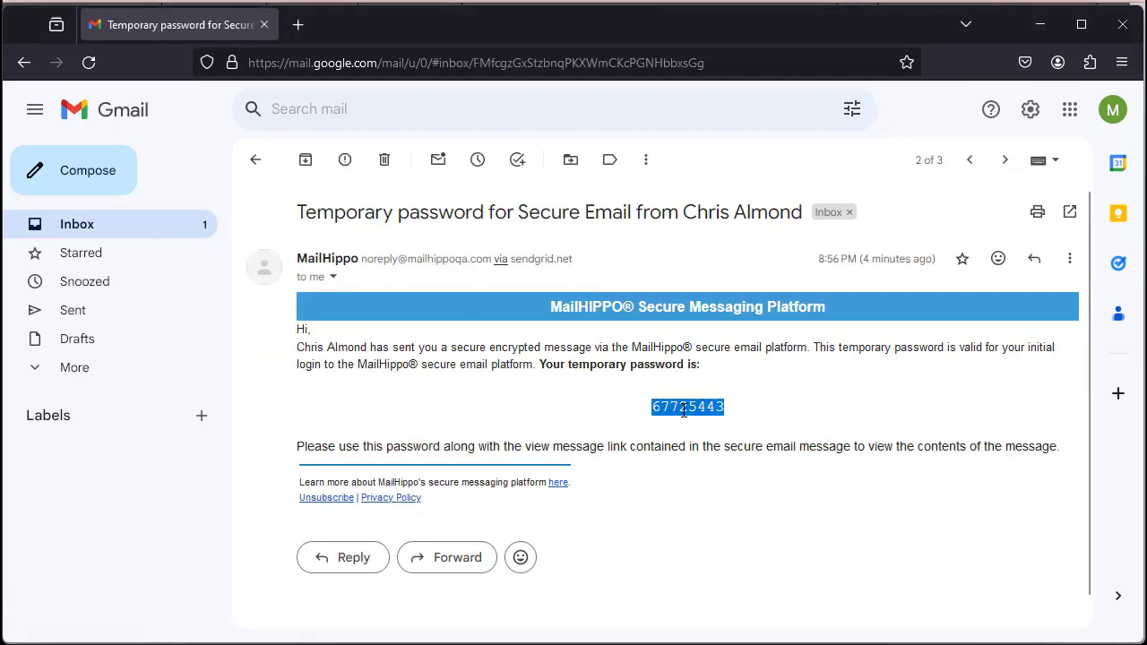
click(256, 159)
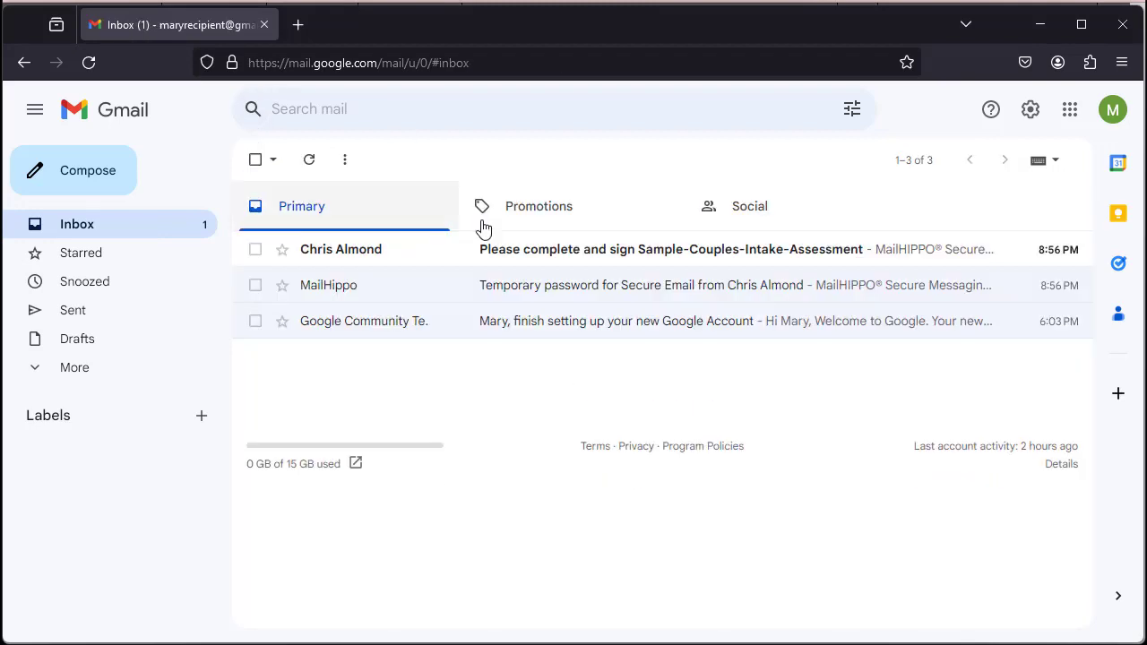
click(531, 256)
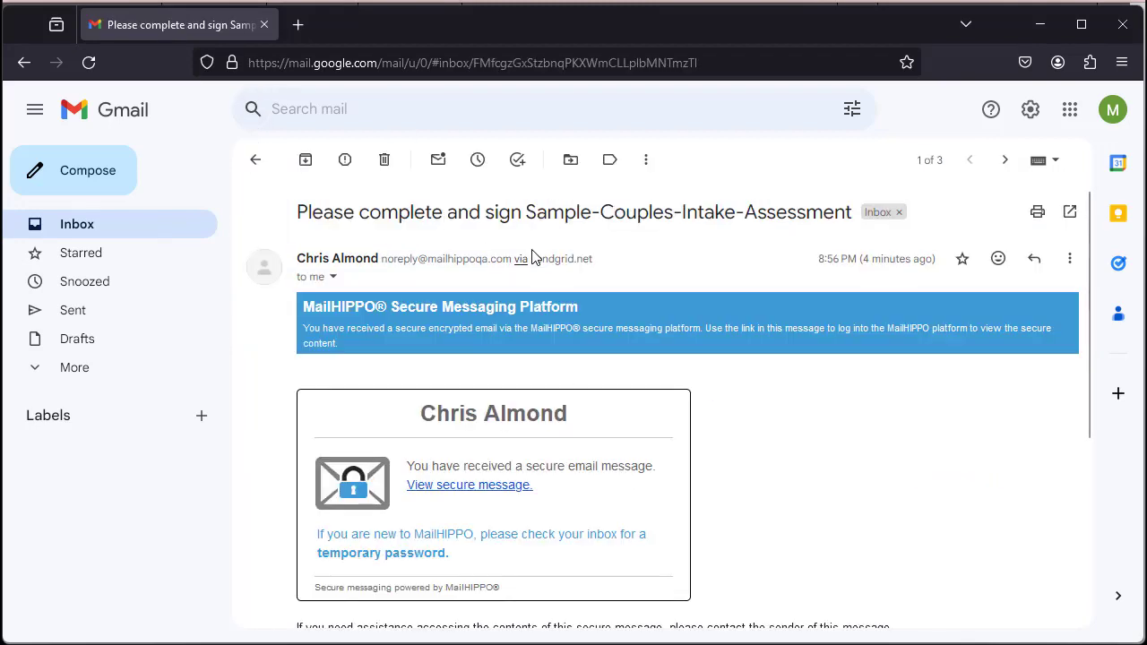
click(470, 485)
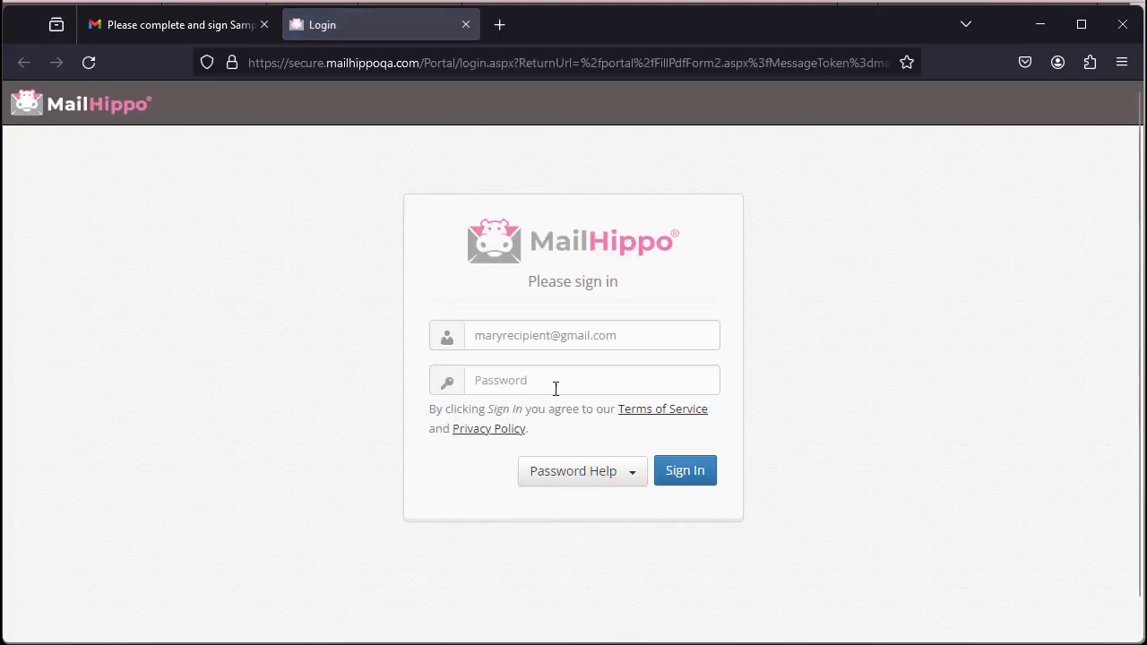
Sign in with the pasted temporary password, declining password saving and skipping setup
click(556, 388)
key(ctrl+v)
click(690, 472)
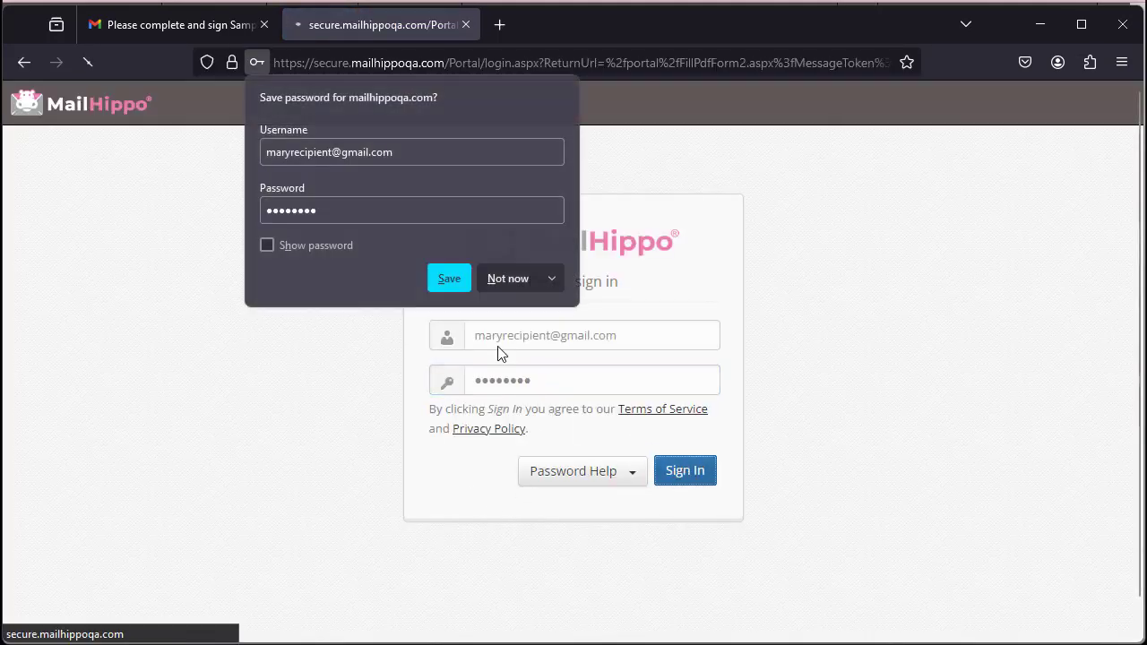
click(504, 281)
click(659, 468)
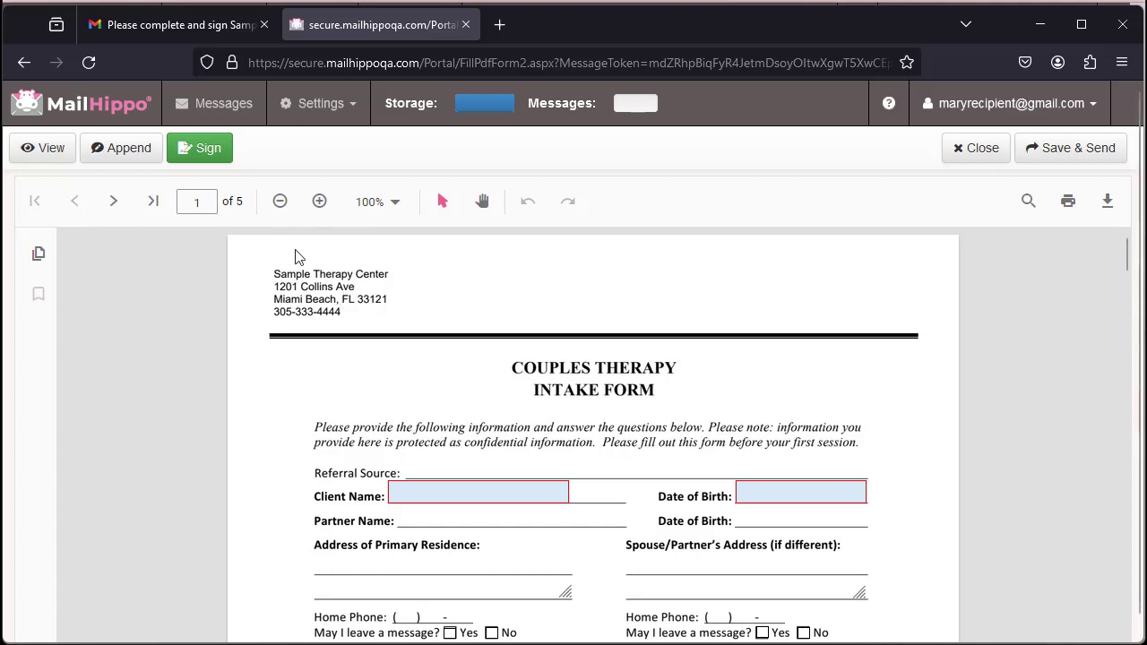
Fill Referral Source with 'This is a standard field', plus the client's name and date of birth
scroll(589, 448, down, 3)
scroll(567, 523, down, 1)
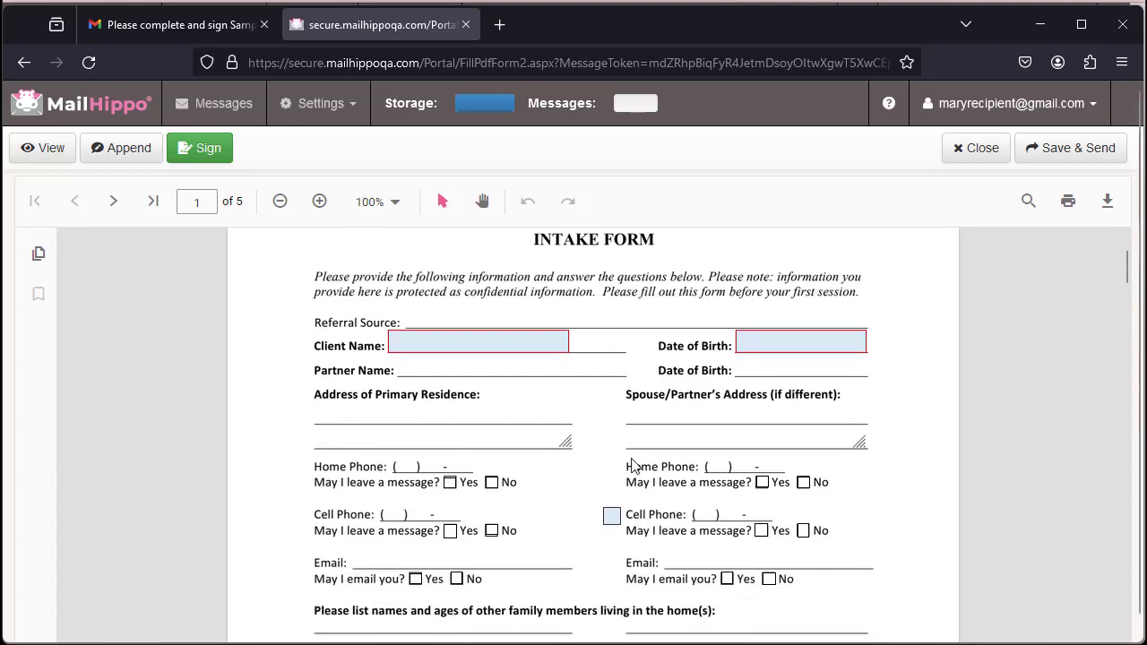
click(461, 322)
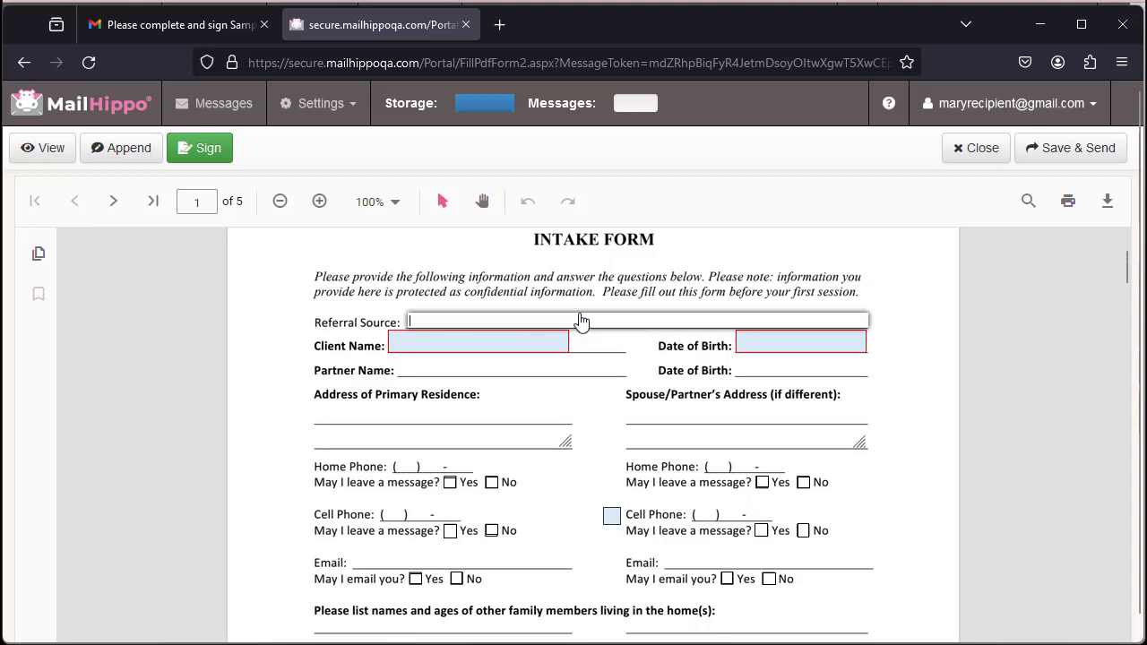
text(This a)
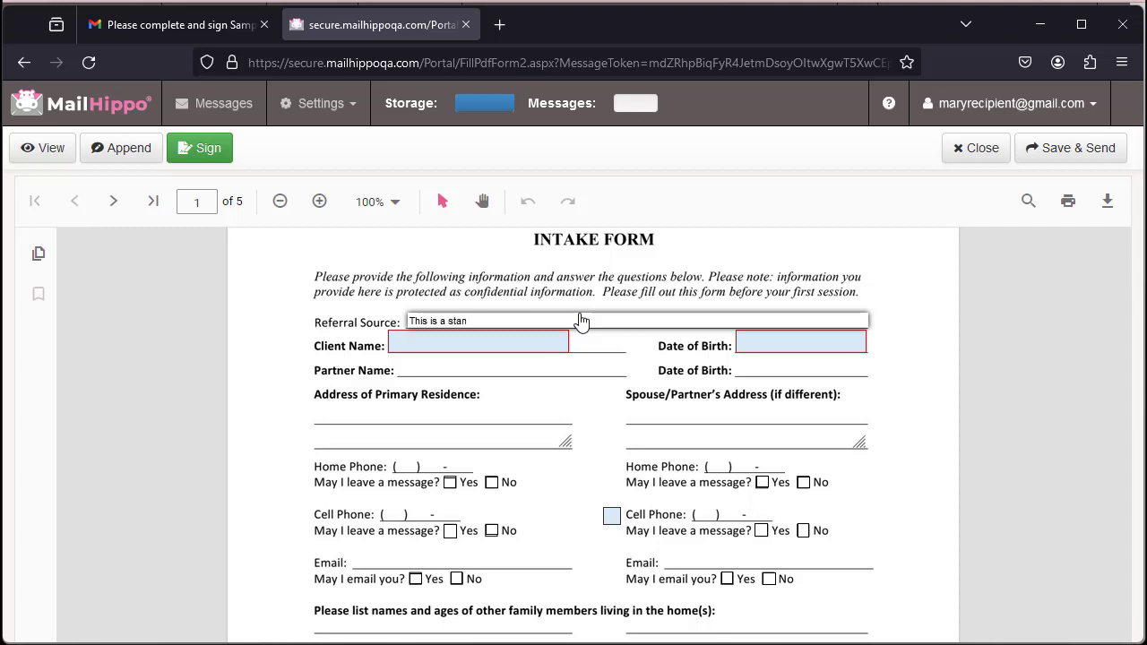
text(standard field)
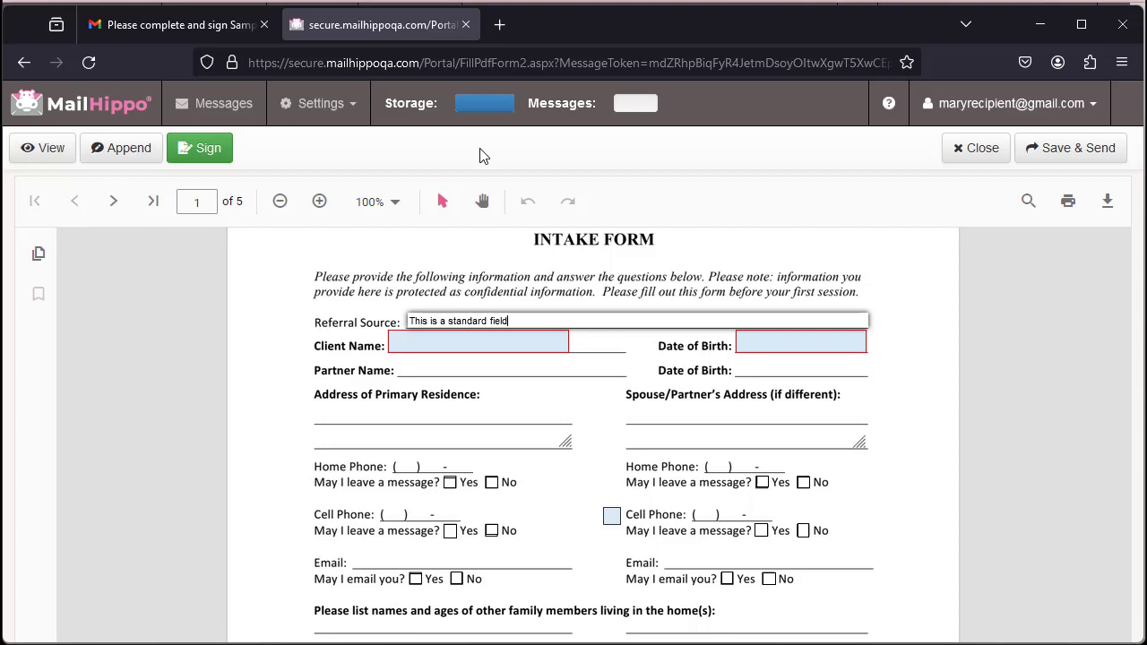
click(439, 348)
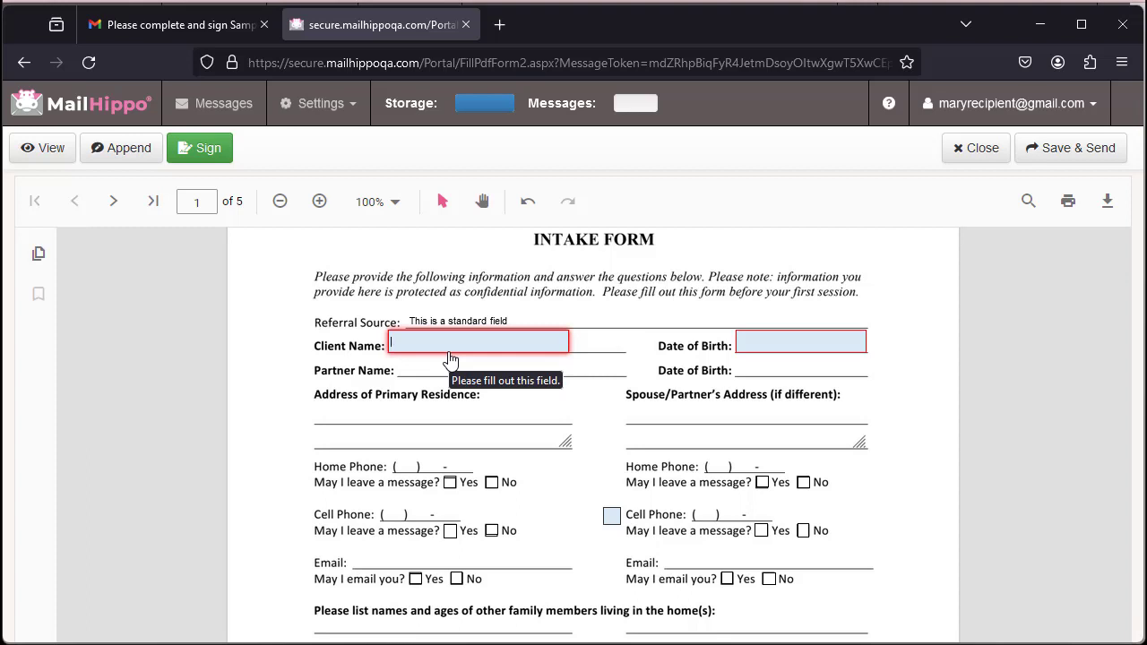
text(Mary)
click(779, 348)
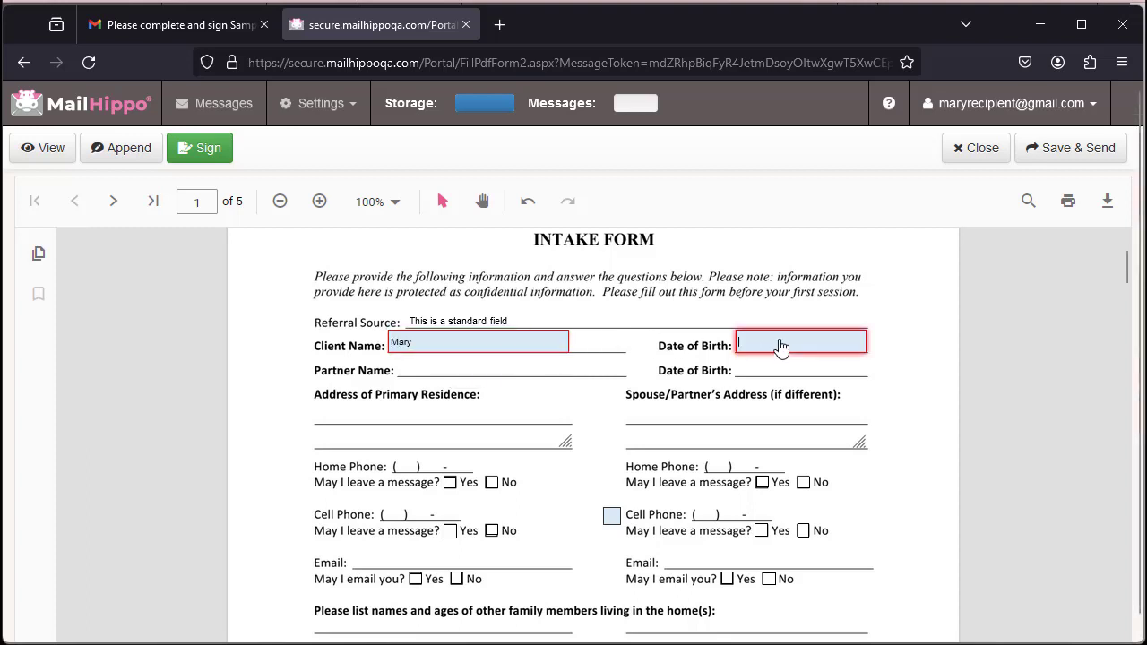
text(1/1/1111)
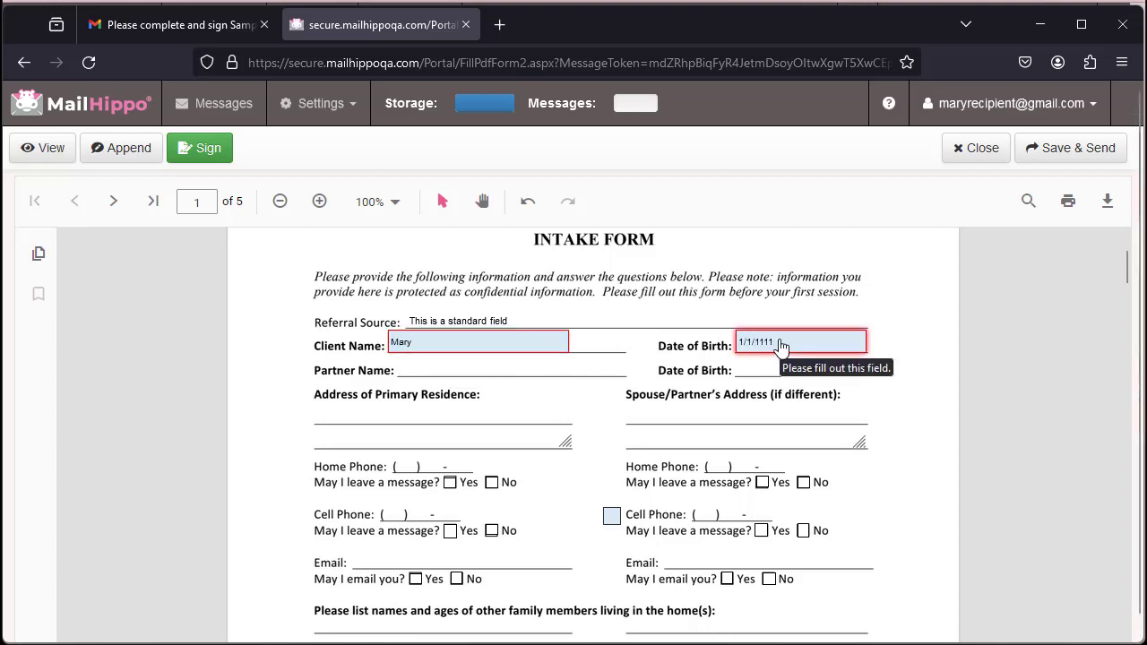
Answer question 4 on page 2 with 'Test text'
scroll(735, 430, down, 3)
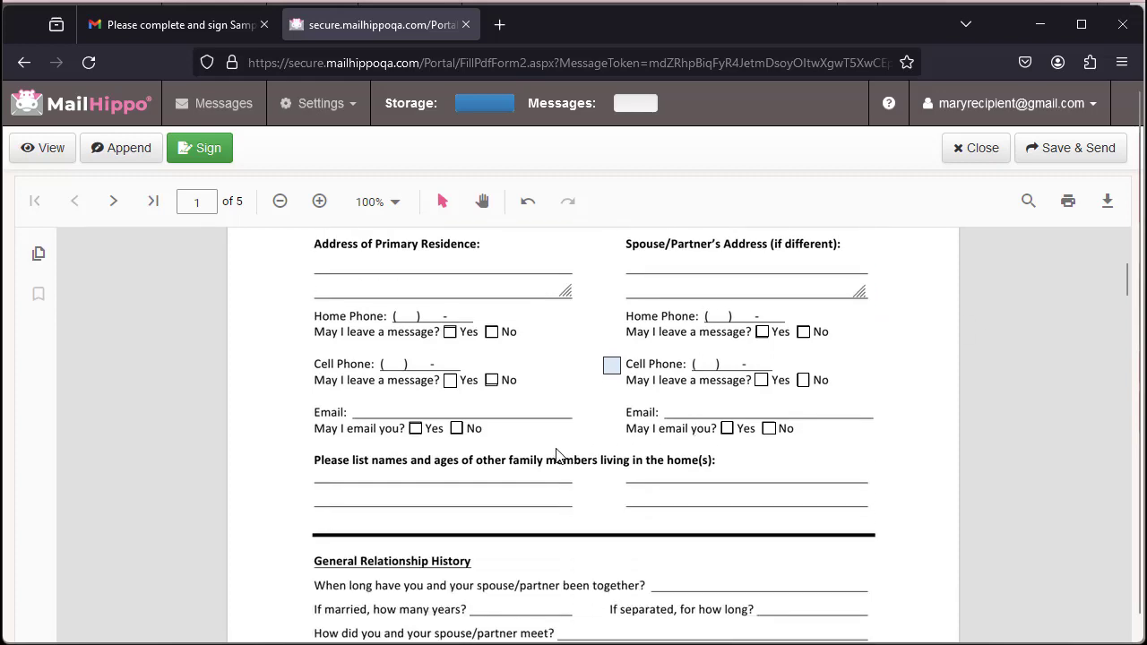
scroll(555, 456, down, 15)
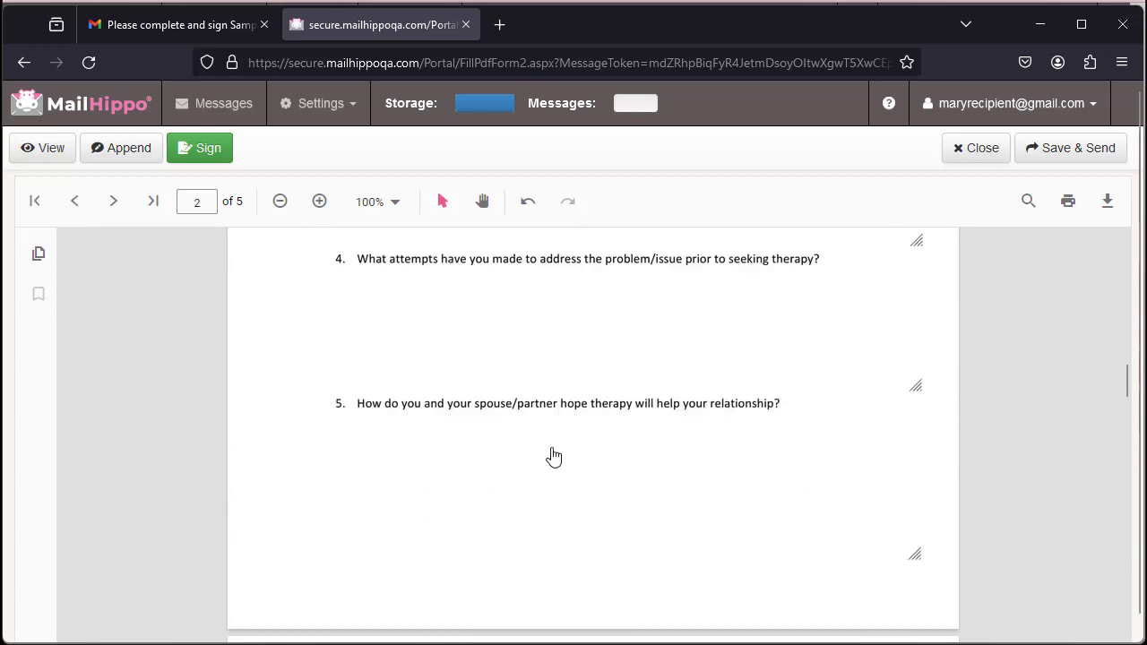
click(518, 279)
text(Test ext)
key(BackSpace)
key(BackSpace)
key(BackSpace)
text(text)
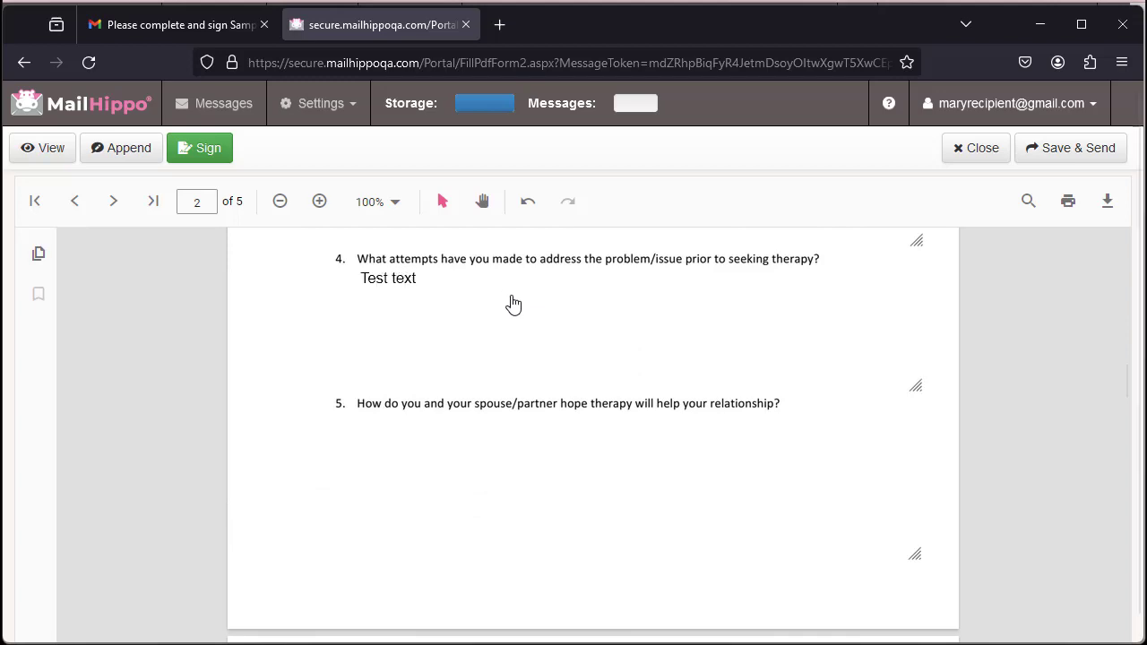
scroll(553, 439, down, 3)
scroll(547, 428, down, 2)
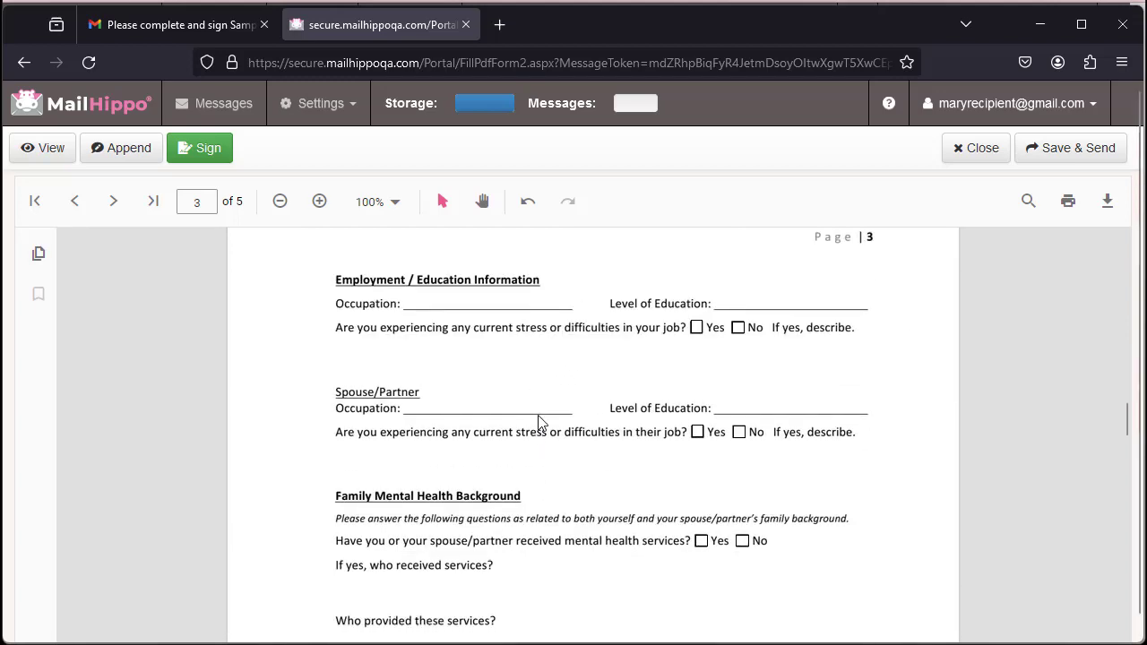
Enter the client's full name and initials in the electronic signature dialog
click(200, 156)
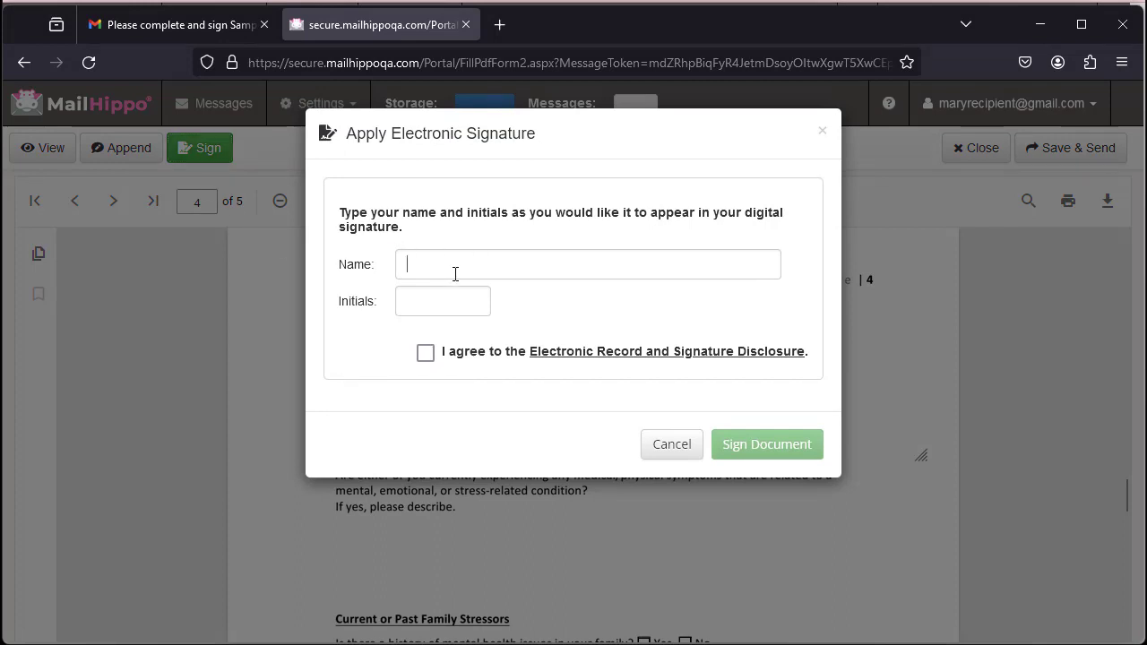
click(455, 273)
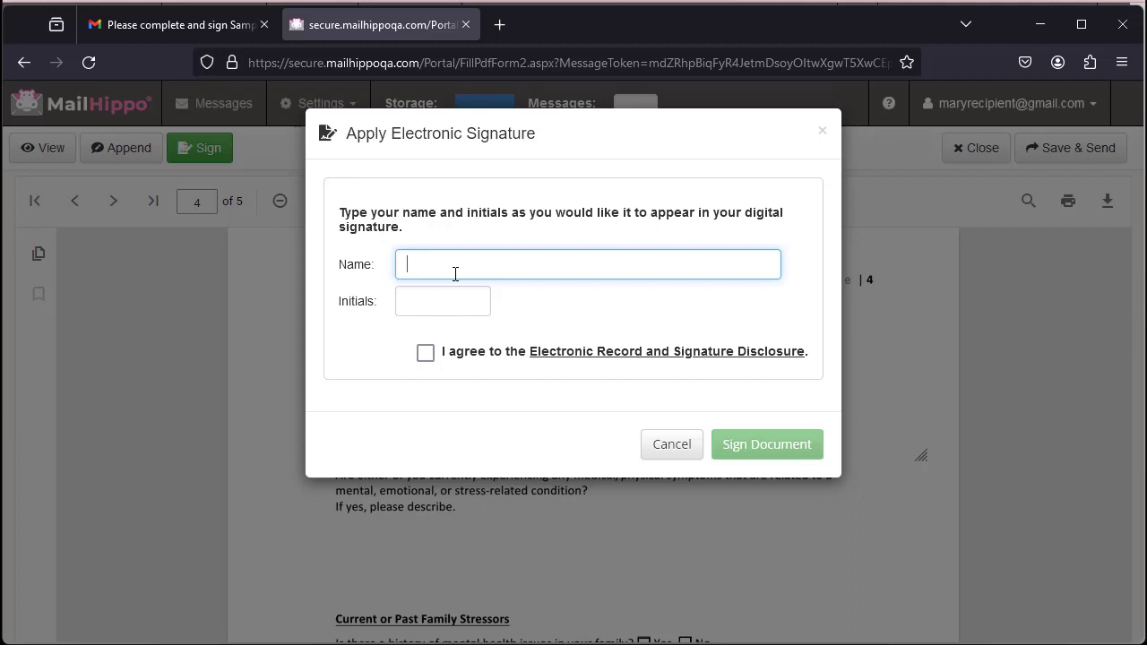
click(436, 265)
text(T Jane)
click(456, 303)
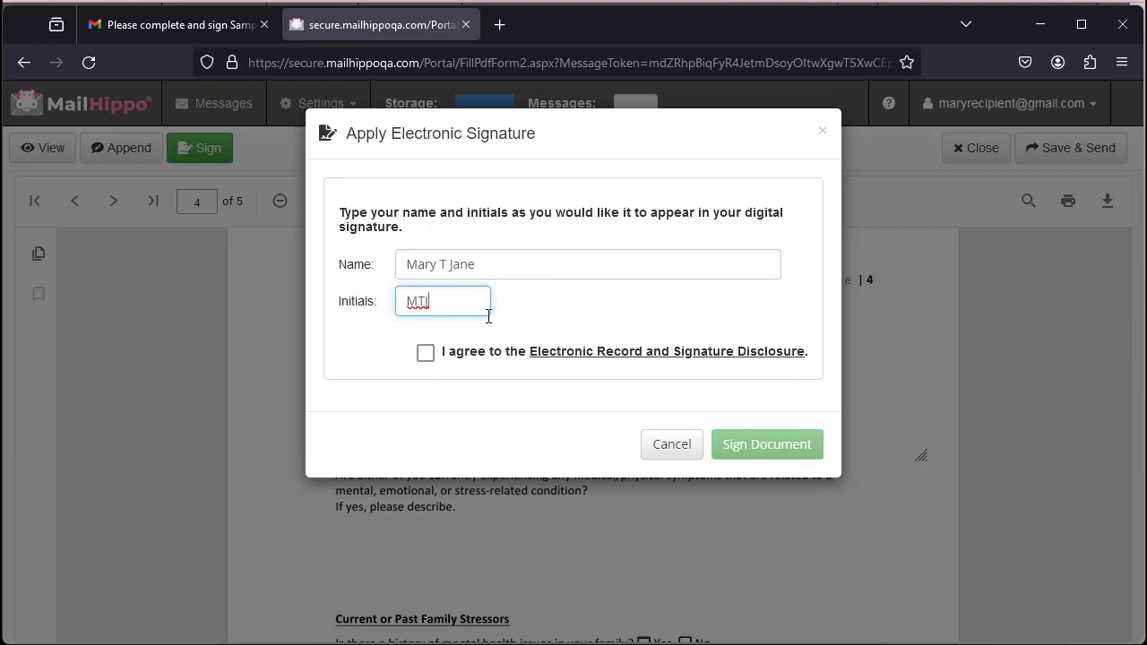
key(BackSpace)
text(J)
Accept the e-signature disclosure and apply the initials to page 4's Client Initials line
click(424, 353)
click(766, 453)
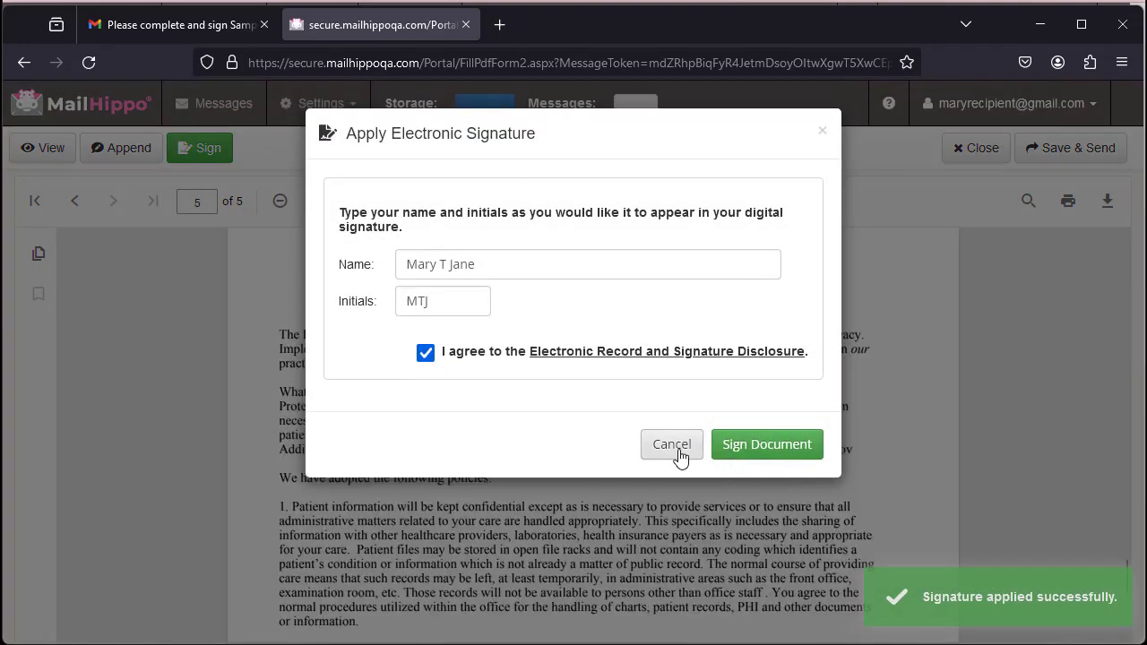
click(678, 458)
scroll(465, 507, down, 10)
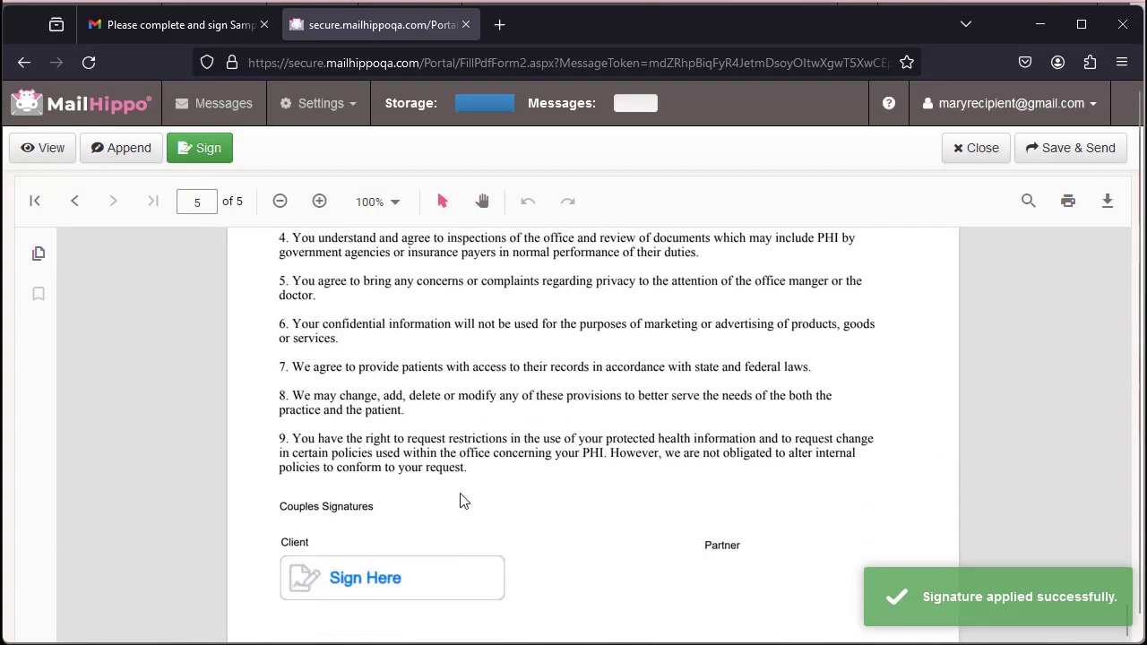
scroll(464, 500, up, 10)
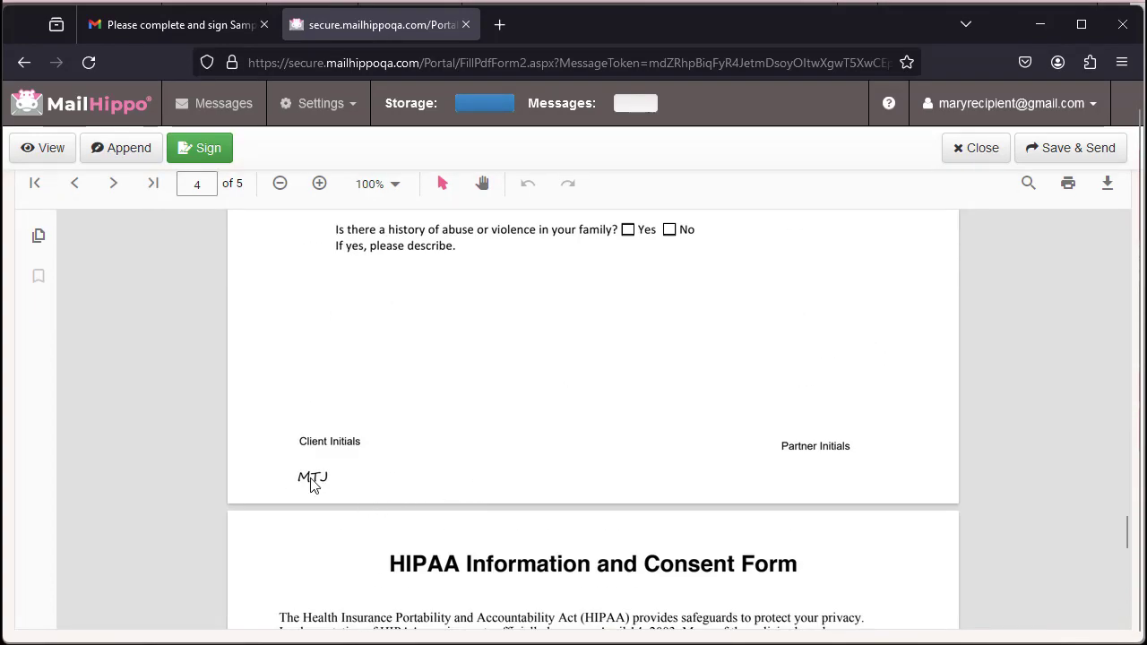
scroll(313, 481, down, 10)
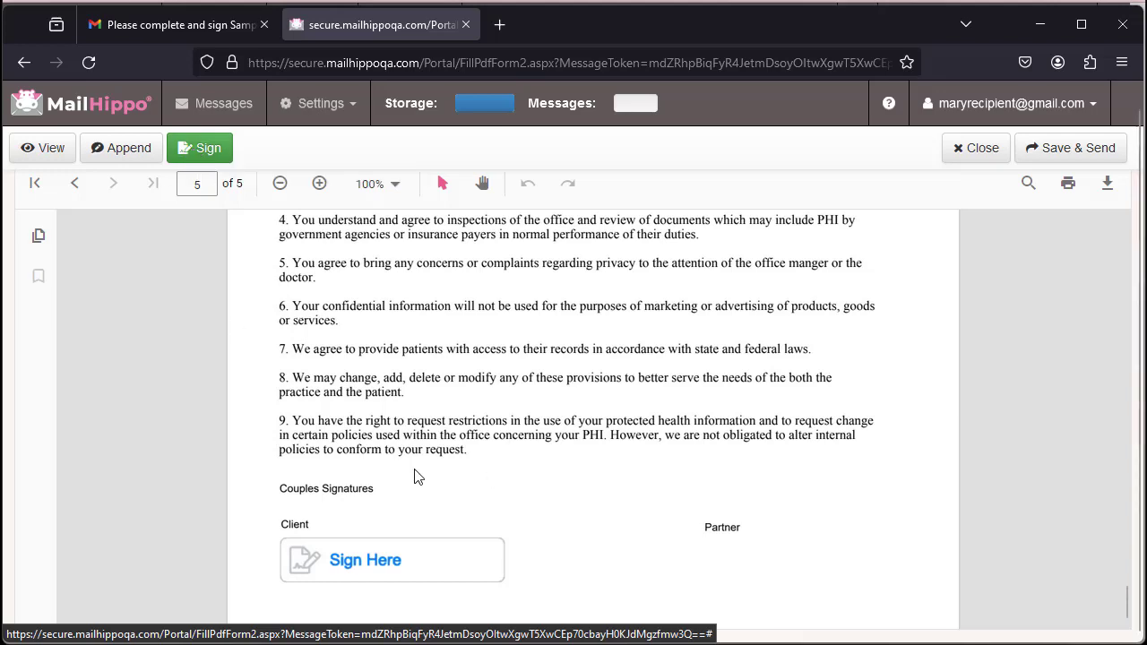
Sign page 5's client signature box and decline sending the document for now
click(363, 566)
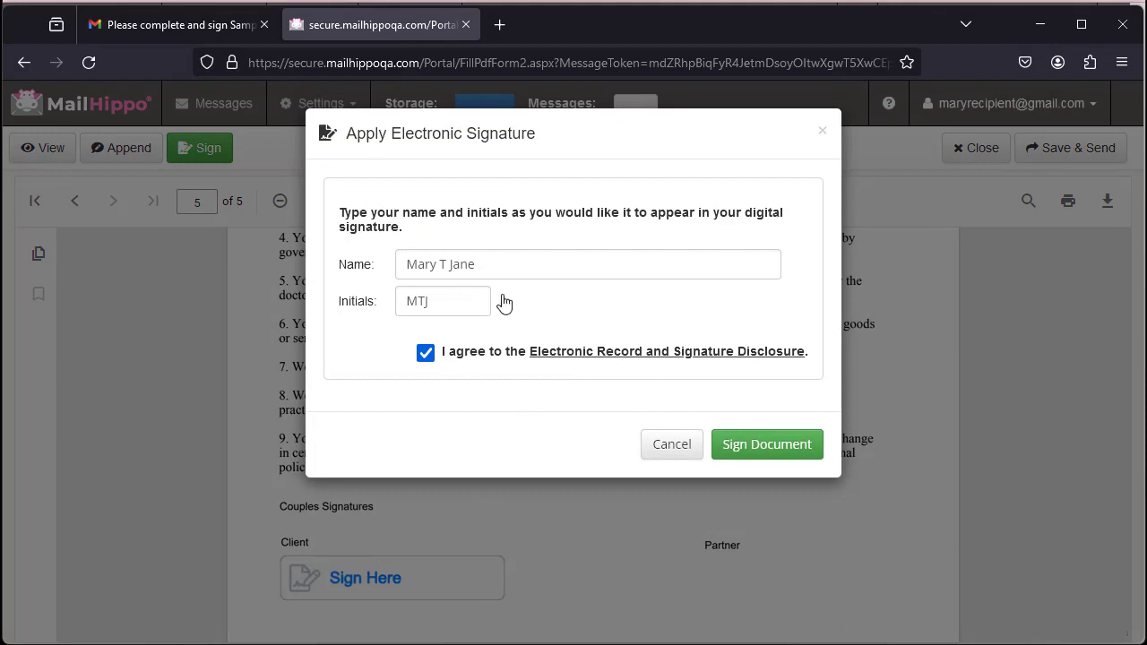
click(758, 453)
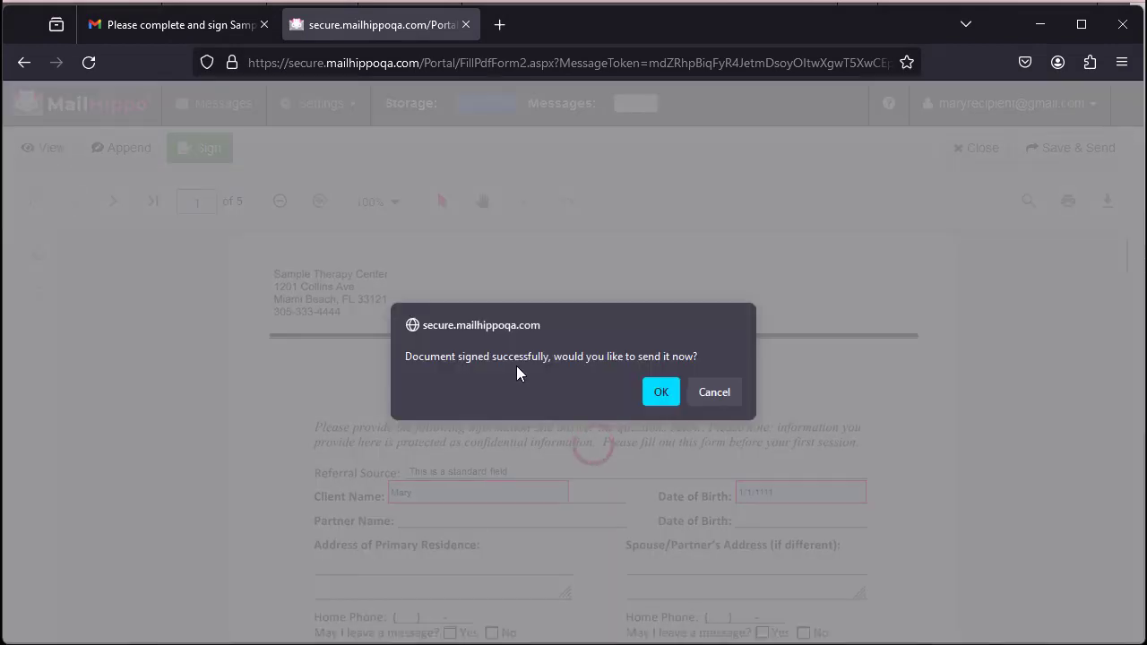
click(713, 397)
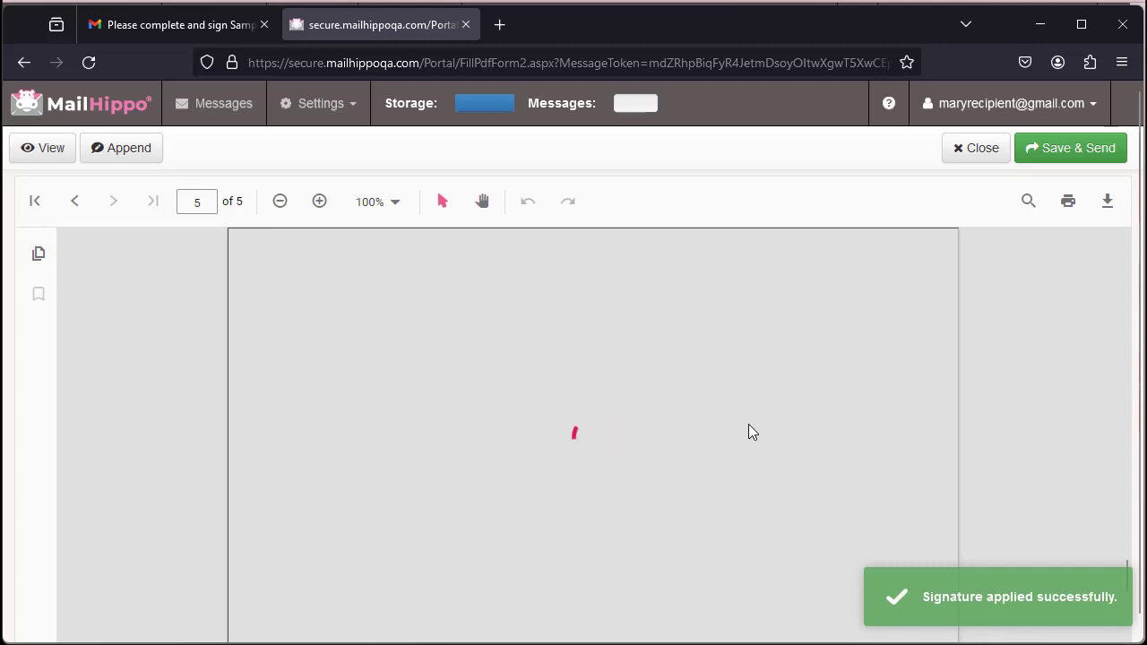
scroll(749, 429, down, 3)
scroll(744, 429, up, 2)
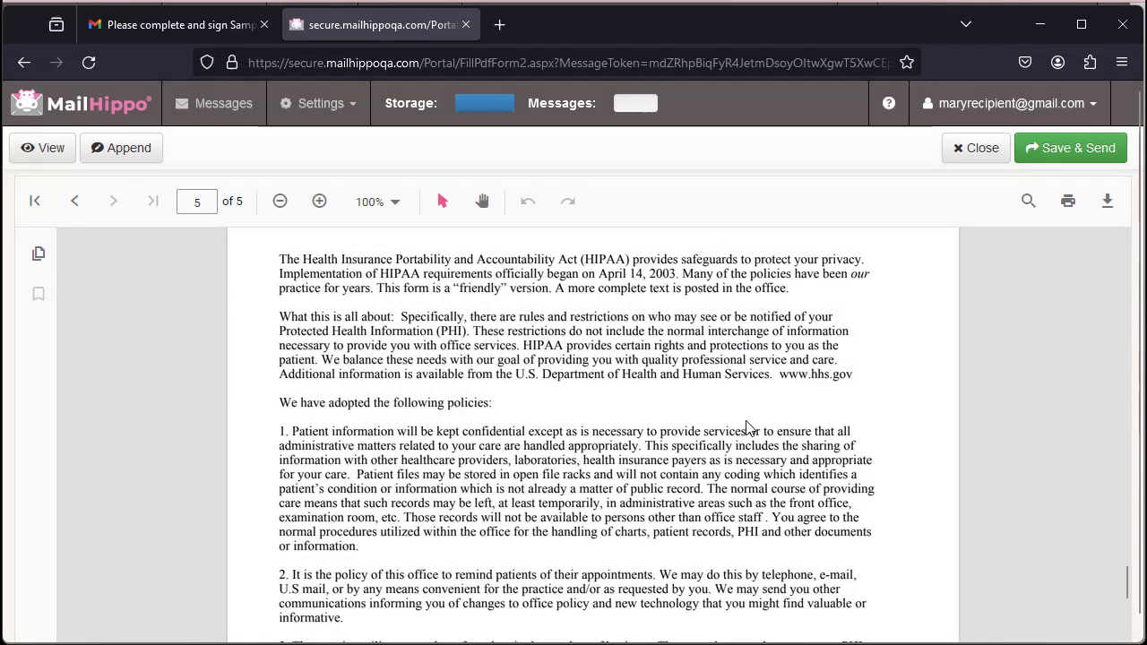
Return to page 1 and erase the client's Date of Birth entry
scroll(905, 472, up, 1)
drag(1126, 558, 1134, 259)
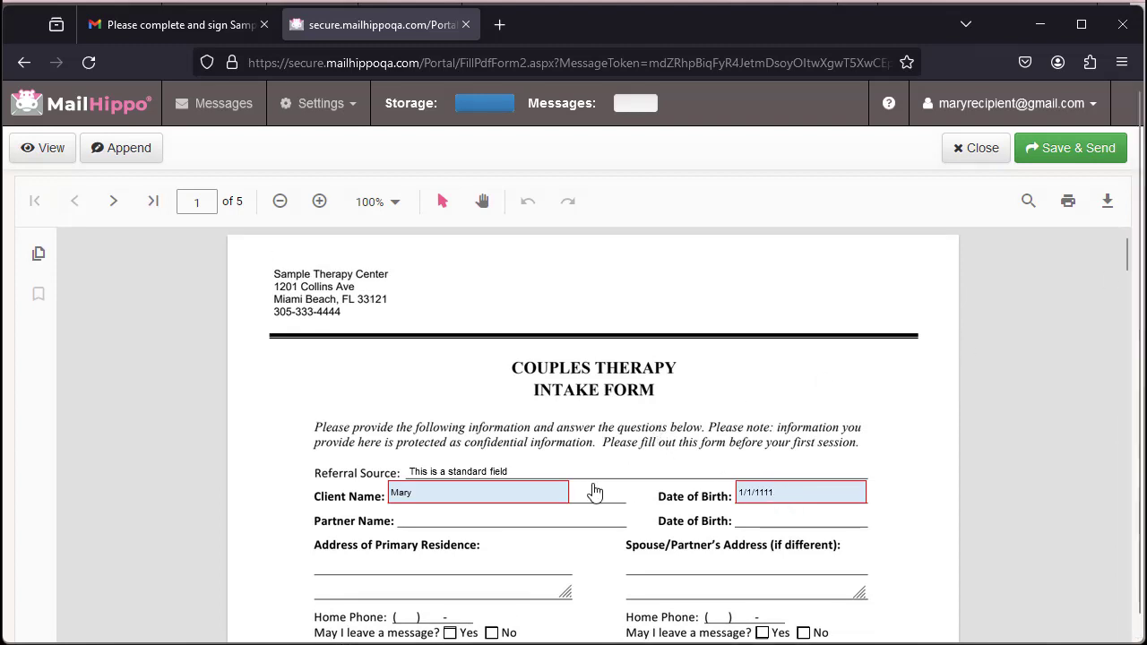
scroll(488, 345, down, 3)
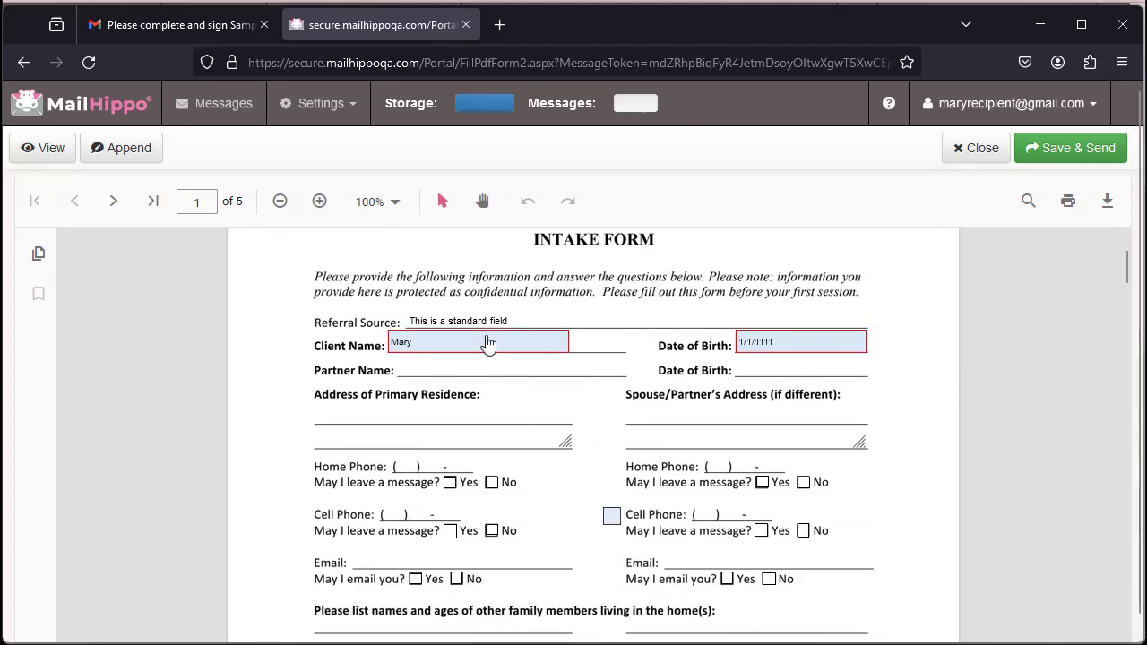
click(816, 351)
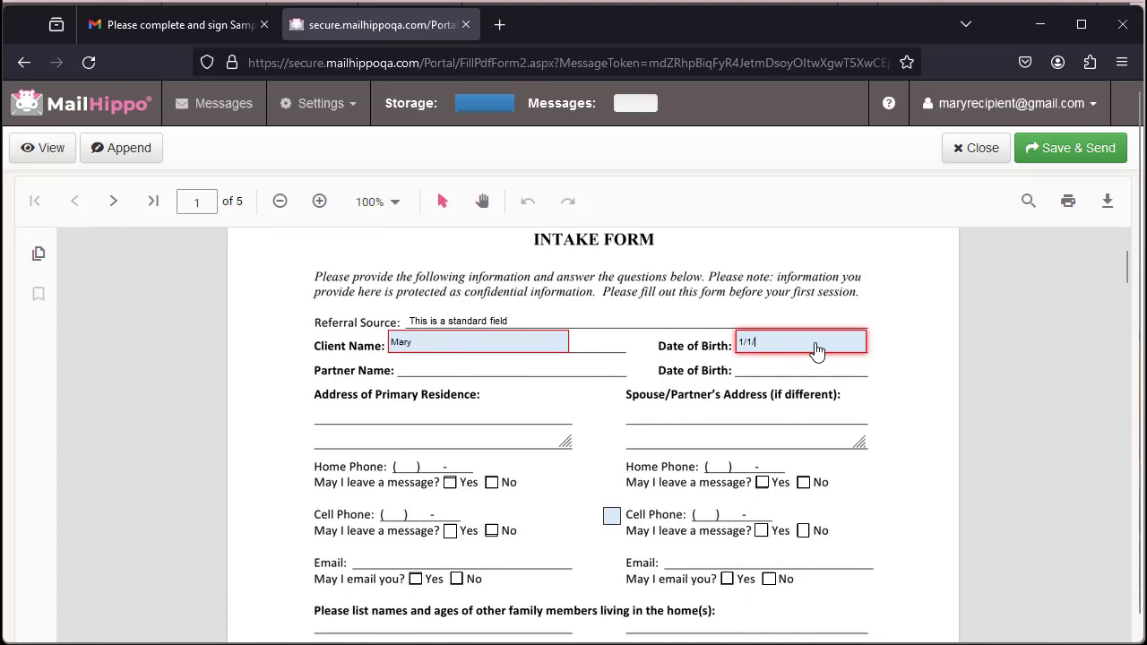
key(BackSpace)
key(BackSpace)
key(BackSpace)
key(BackSpace)
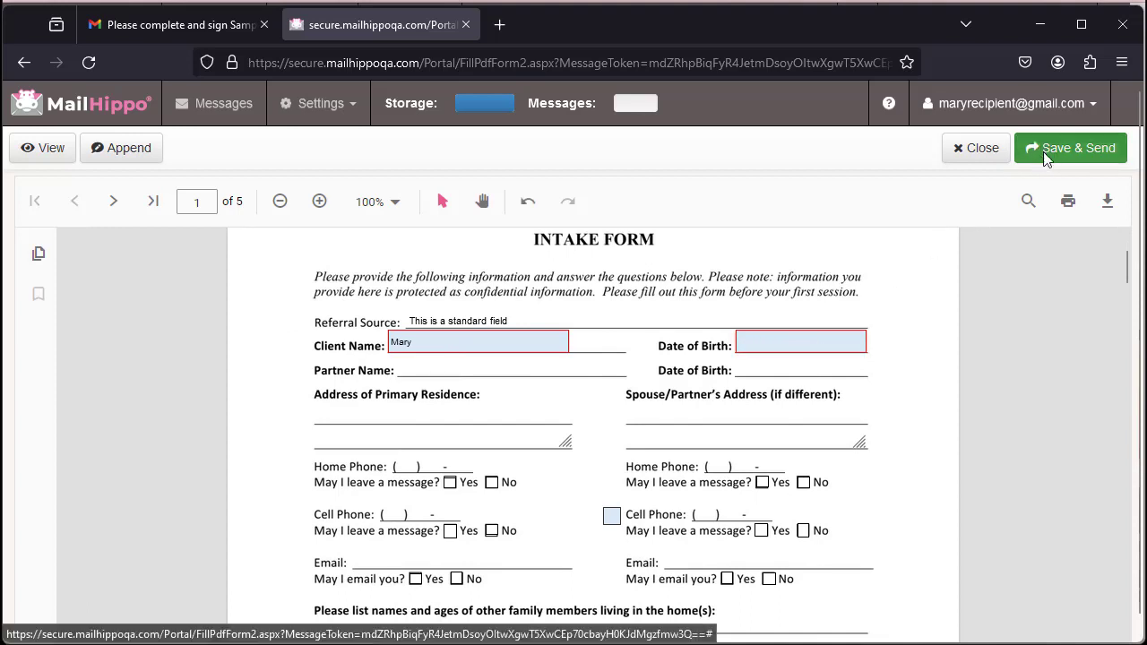
After the required-field warning, enter Date of Birth 1/1/111 and save and send the form
click(1033, 148)
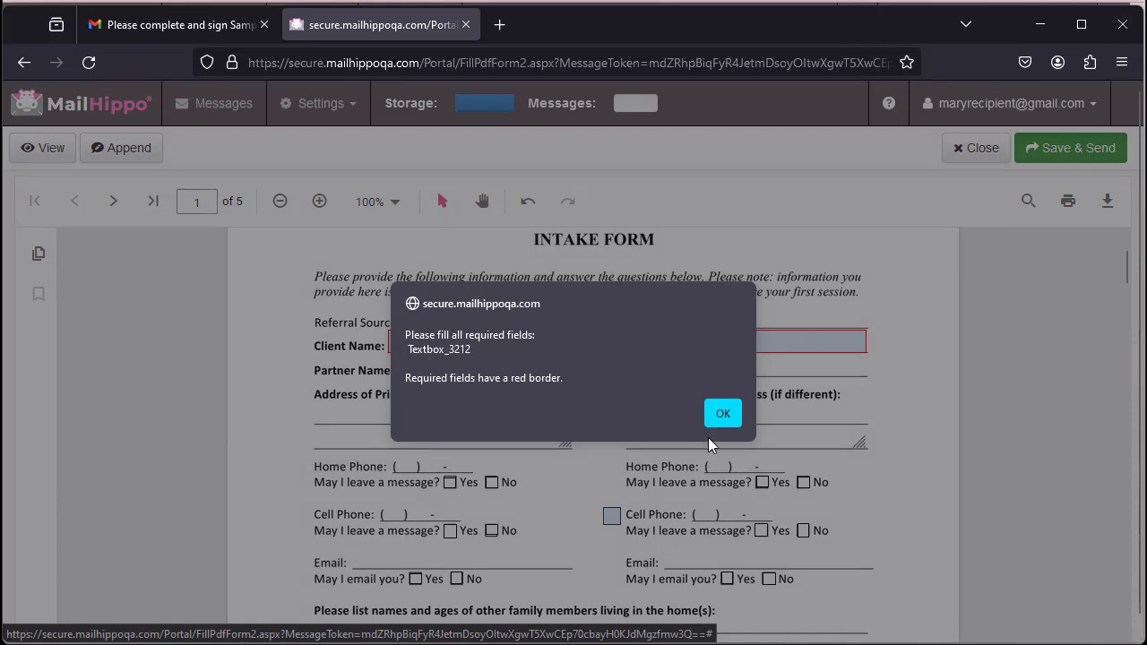
click(720, 417)
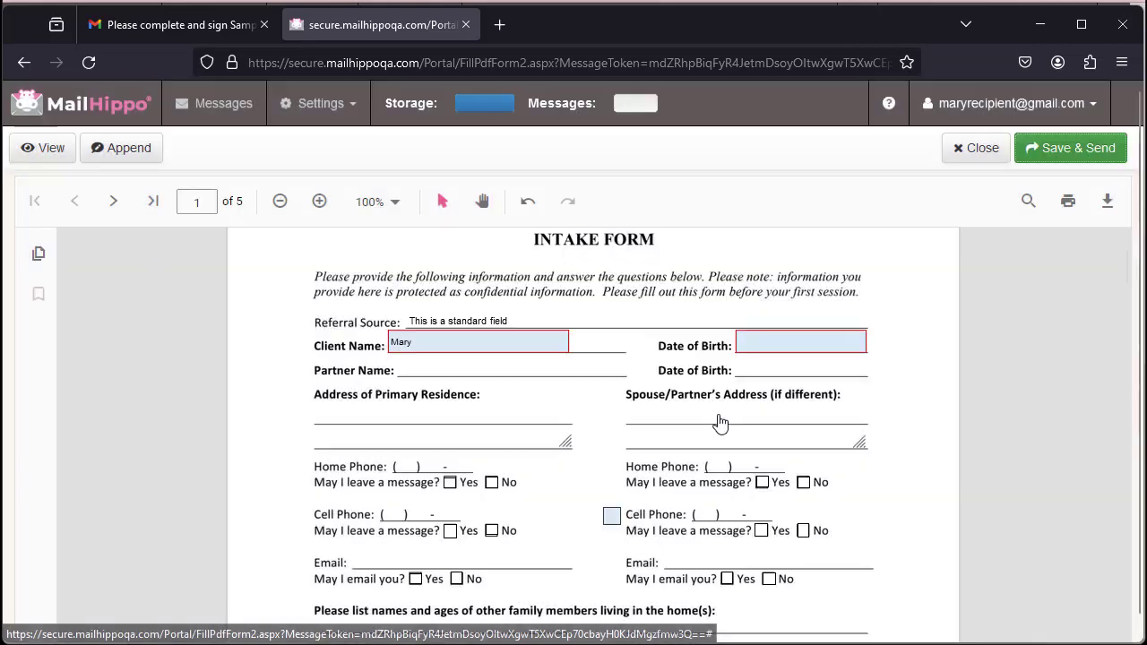
click(785, 349)
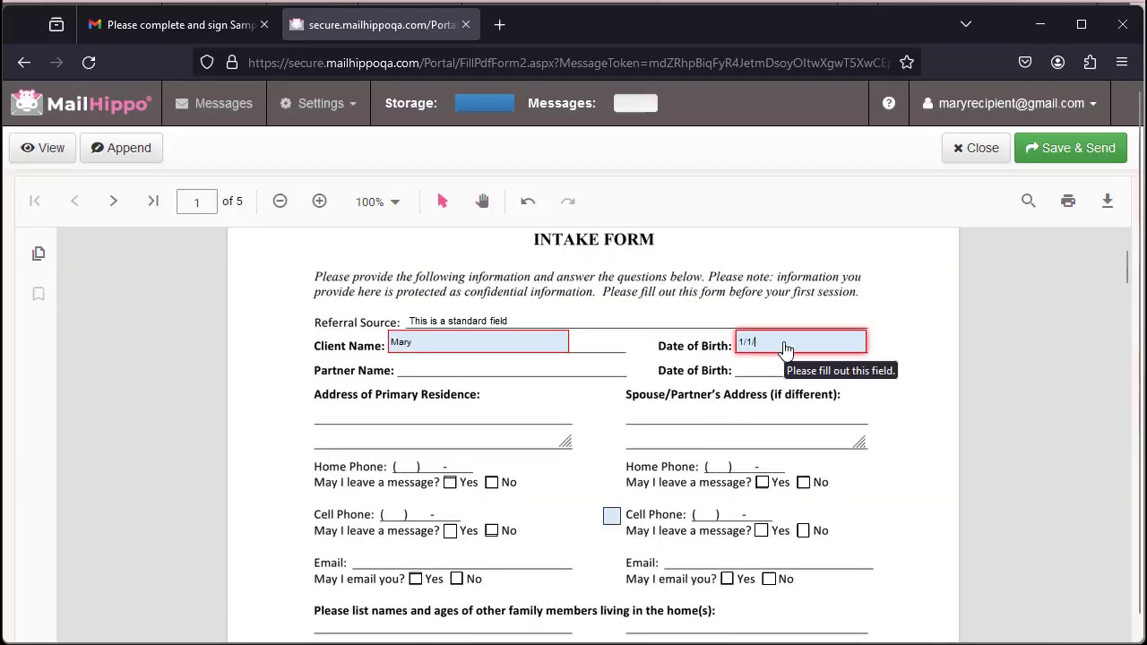
text(1/1/111)
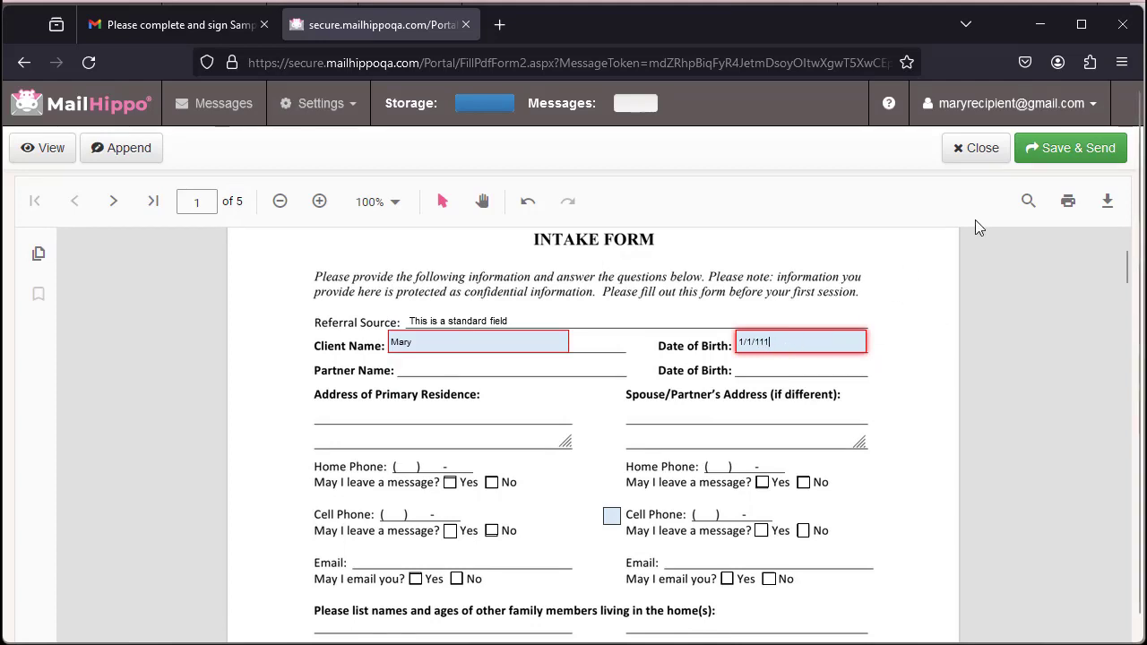
click(1078, 161)
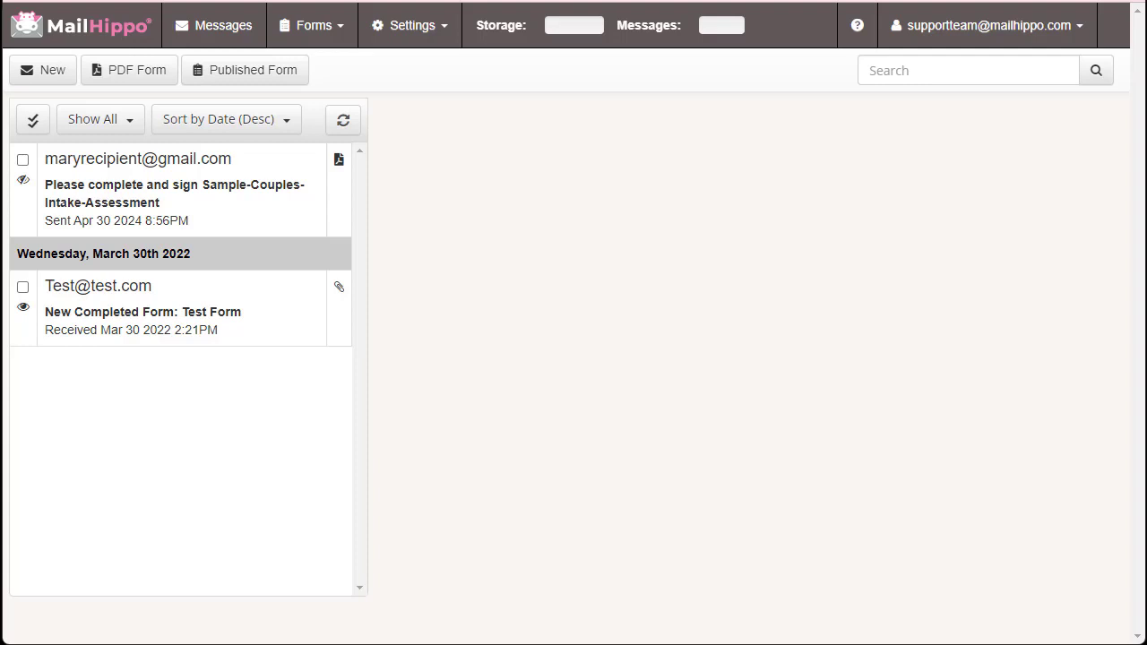
Refresh the message list to show the new signing request to the partner
click(343, 123)
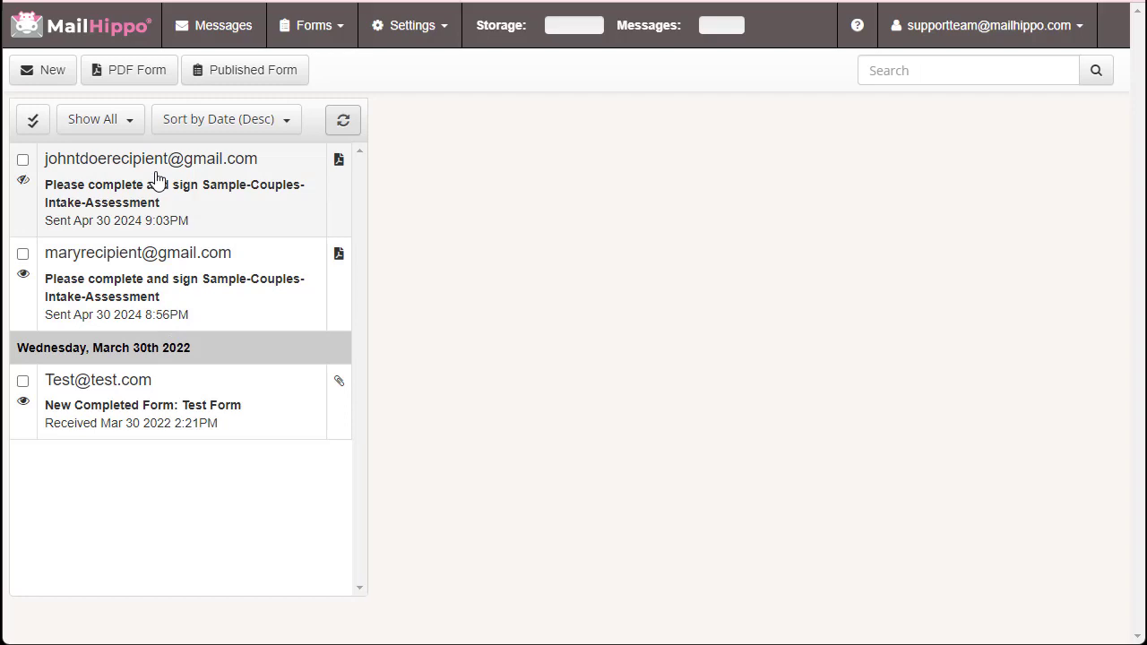
View the top message's tracking history, then close it
click(24, 182)
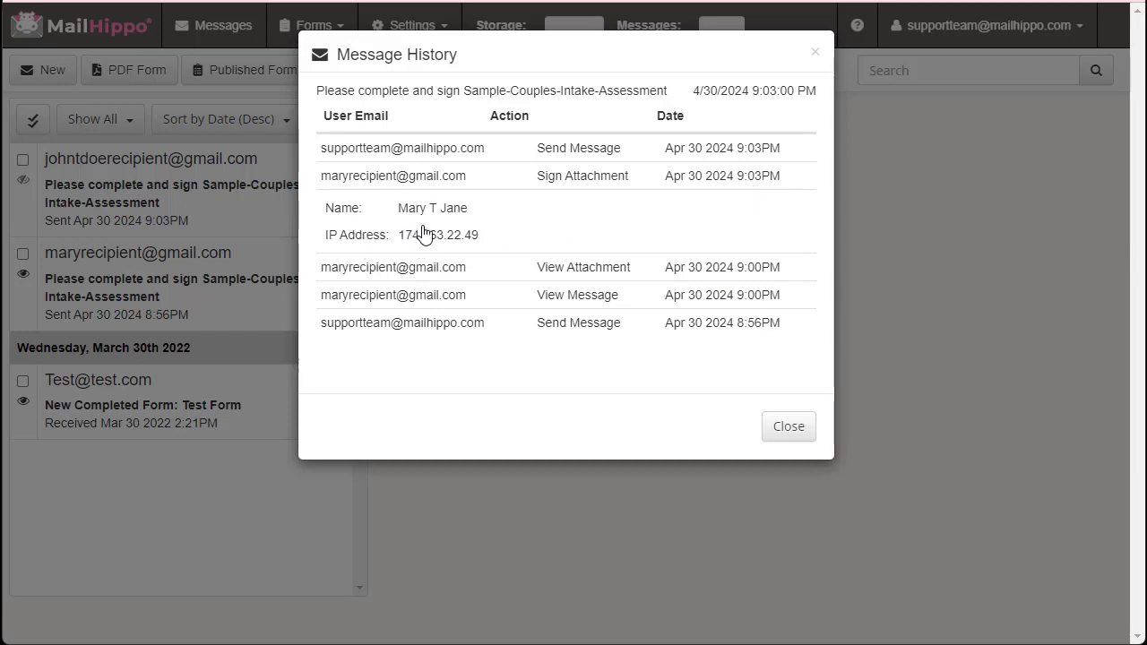
click(788, 436)
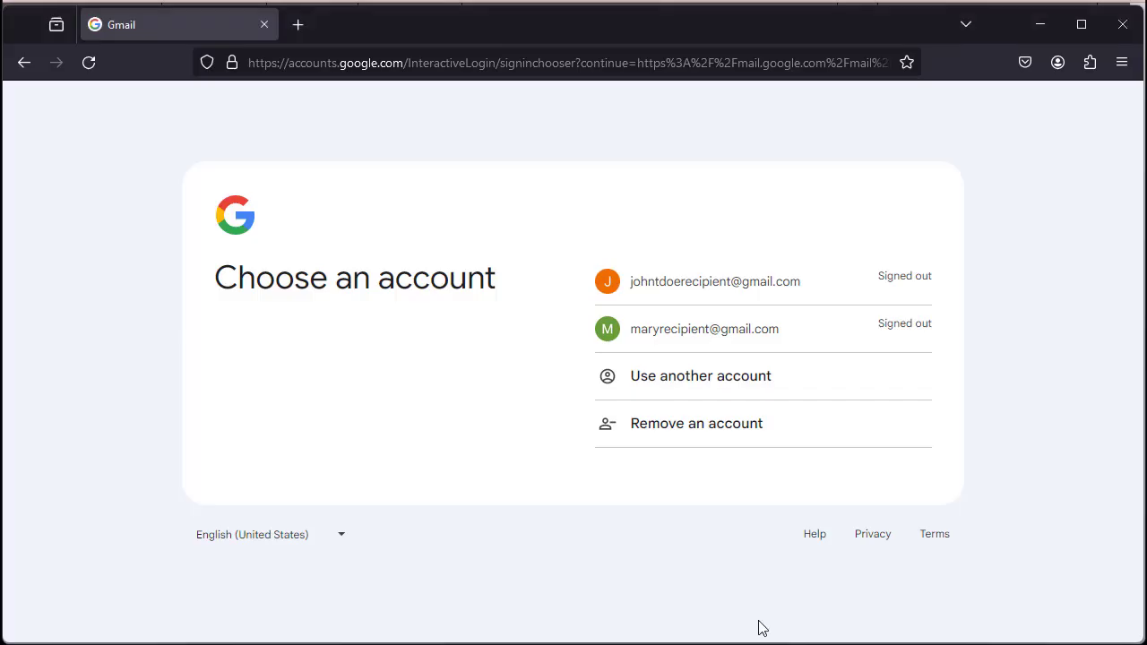
Sign into the partner's Gmail account and dismiss the password, getting-started and privacy prompts
click(686, 283)
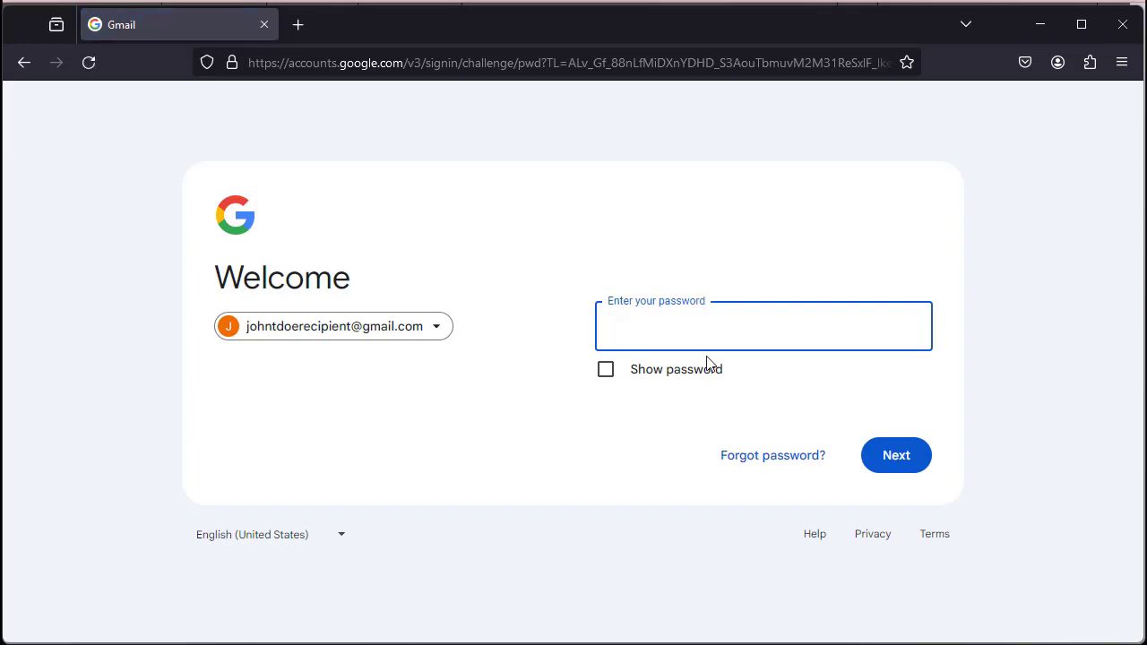
text(****)
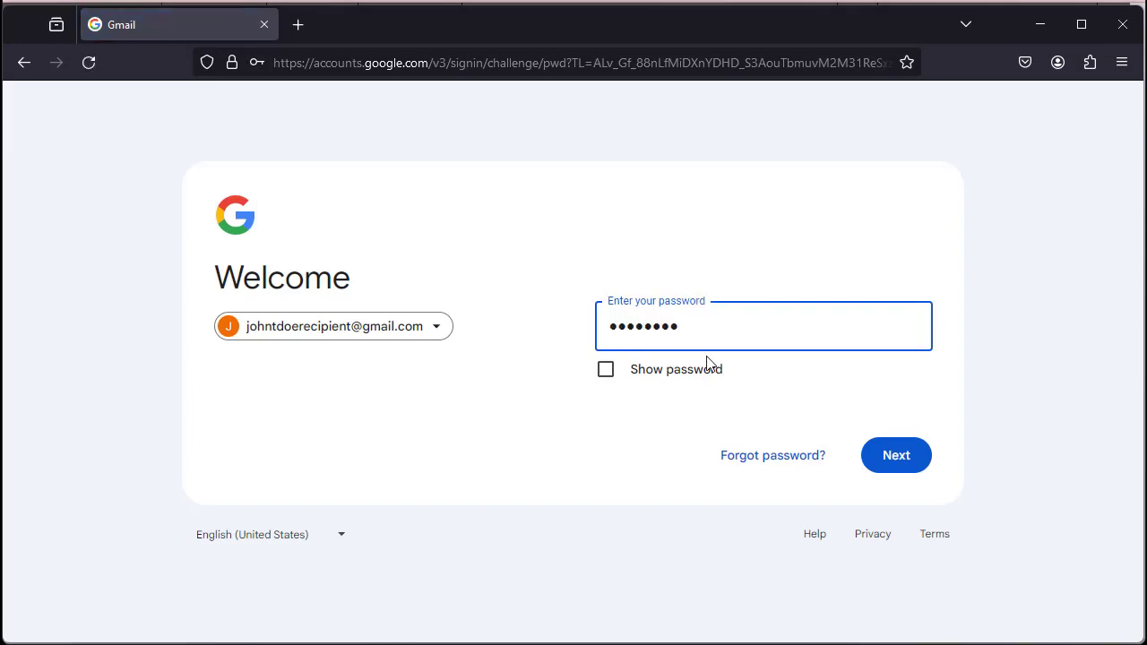
click(896, 463)
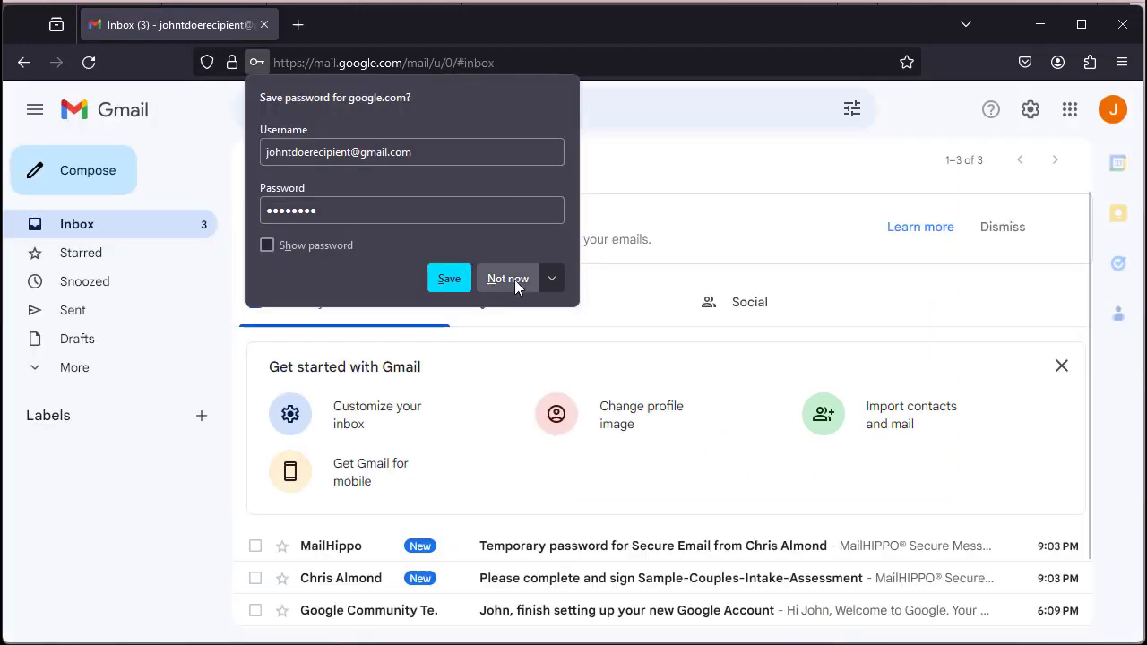
click(515, 284)
click(1062, 366)
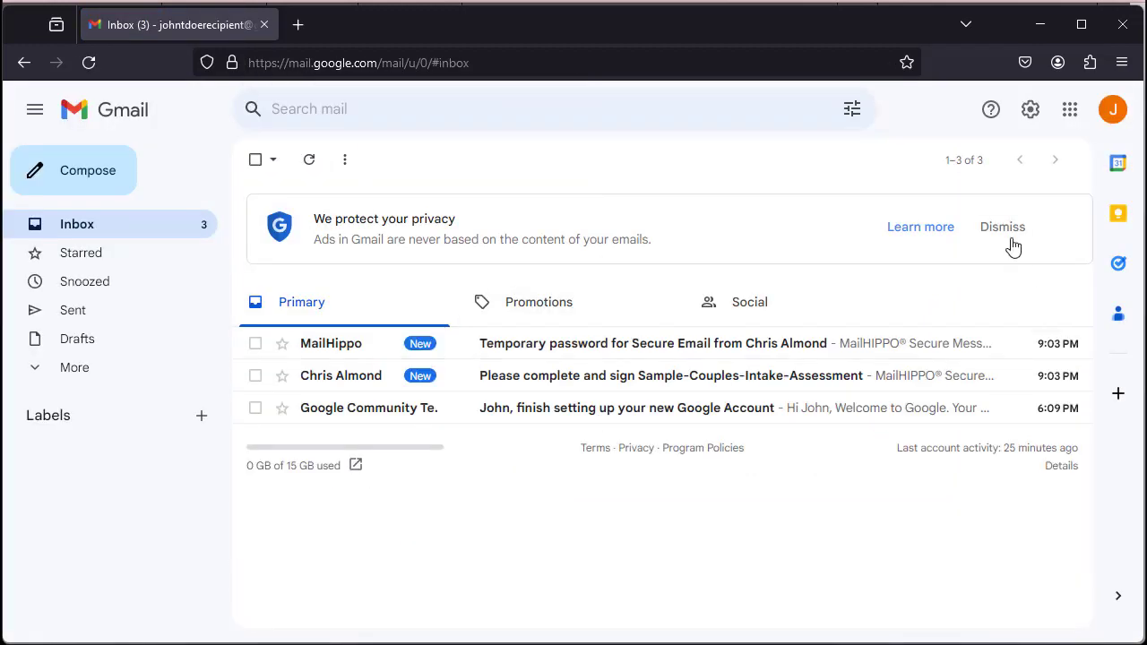
click(1006, 229)
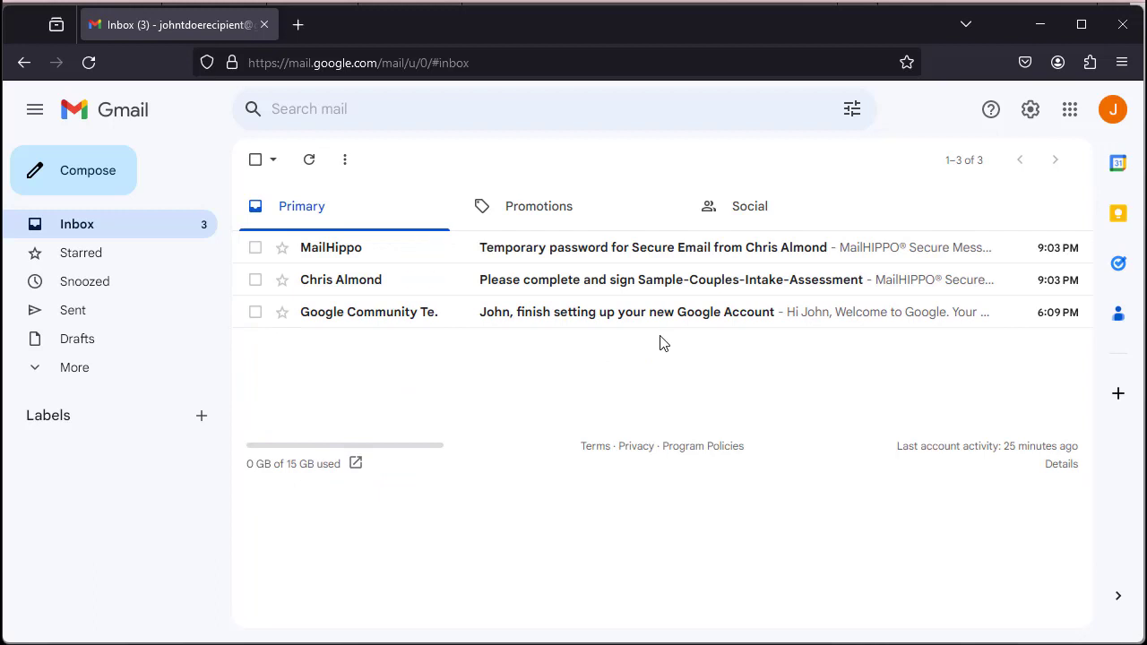
Copy the temporary password from its email, then open the secure-message signing request
click(694, 254)
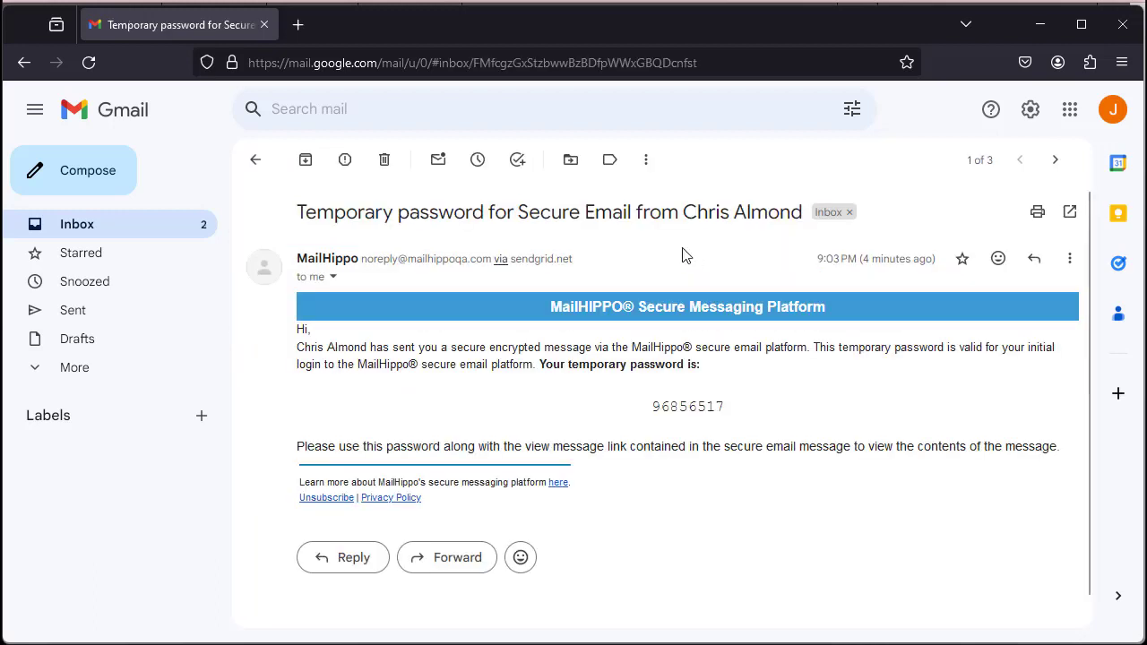
double_click(676, 410)
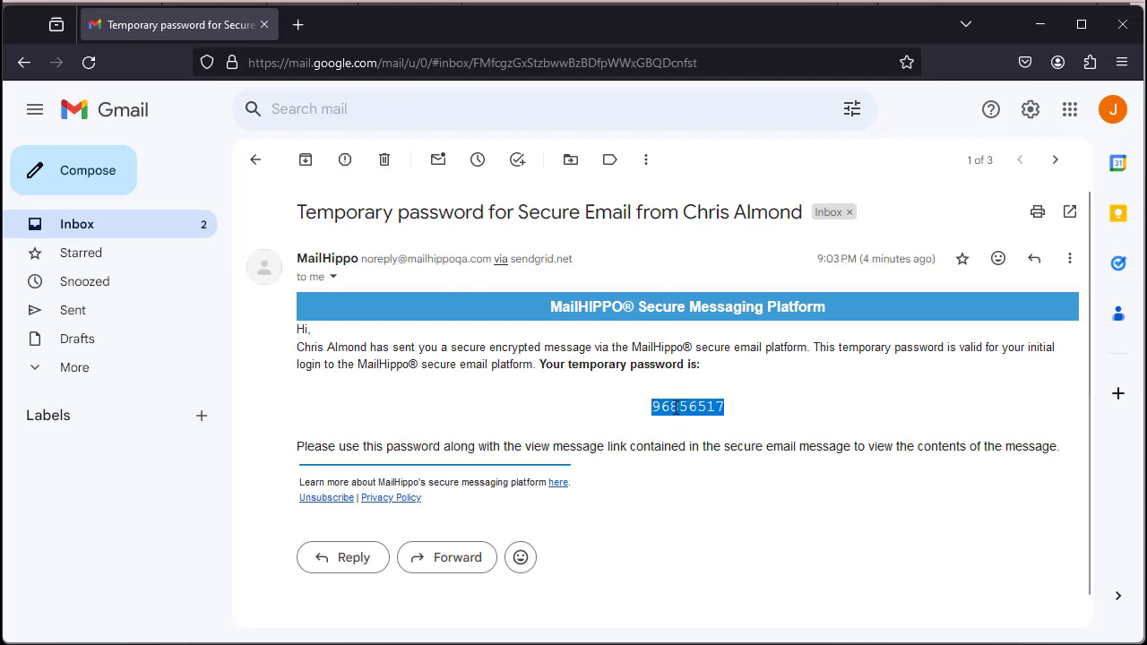
click(256, 158)
click(566, 285)
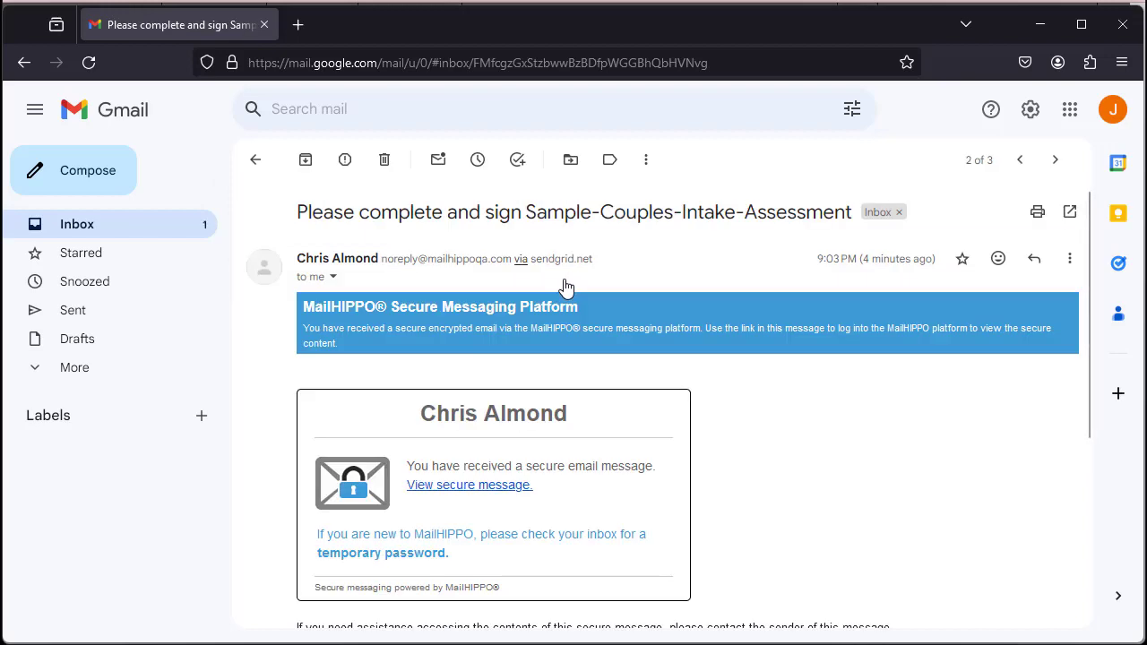
Open the secure message and sign into MailHippo with the temporary password, skipping the password change
click(473, 485)
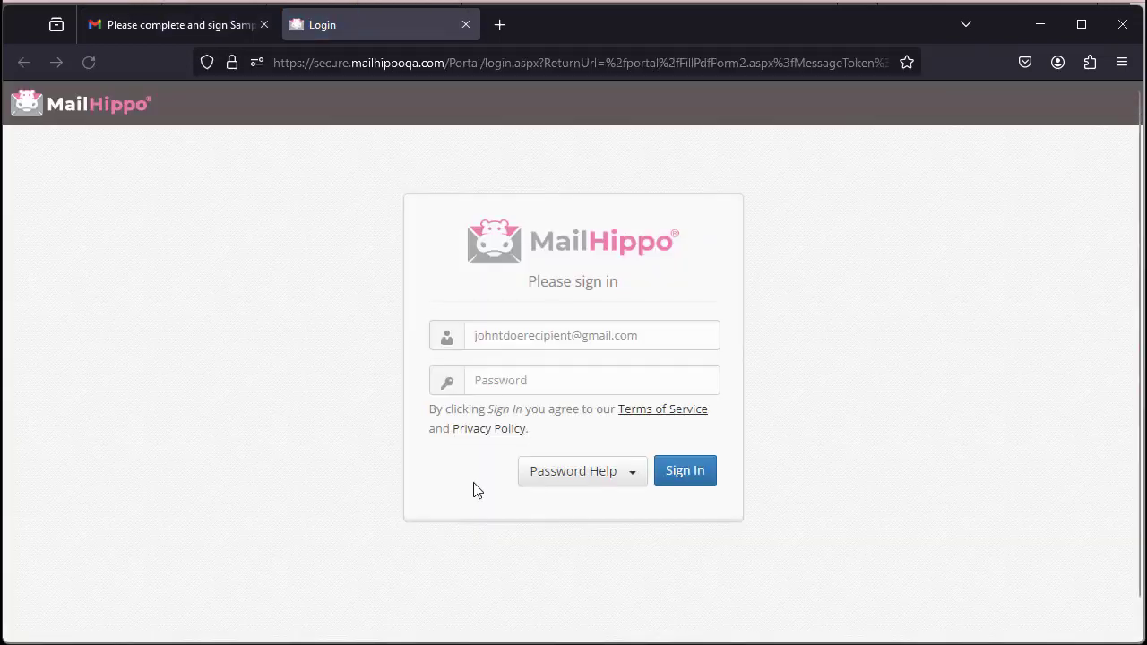
click(591, 379)
text(********)
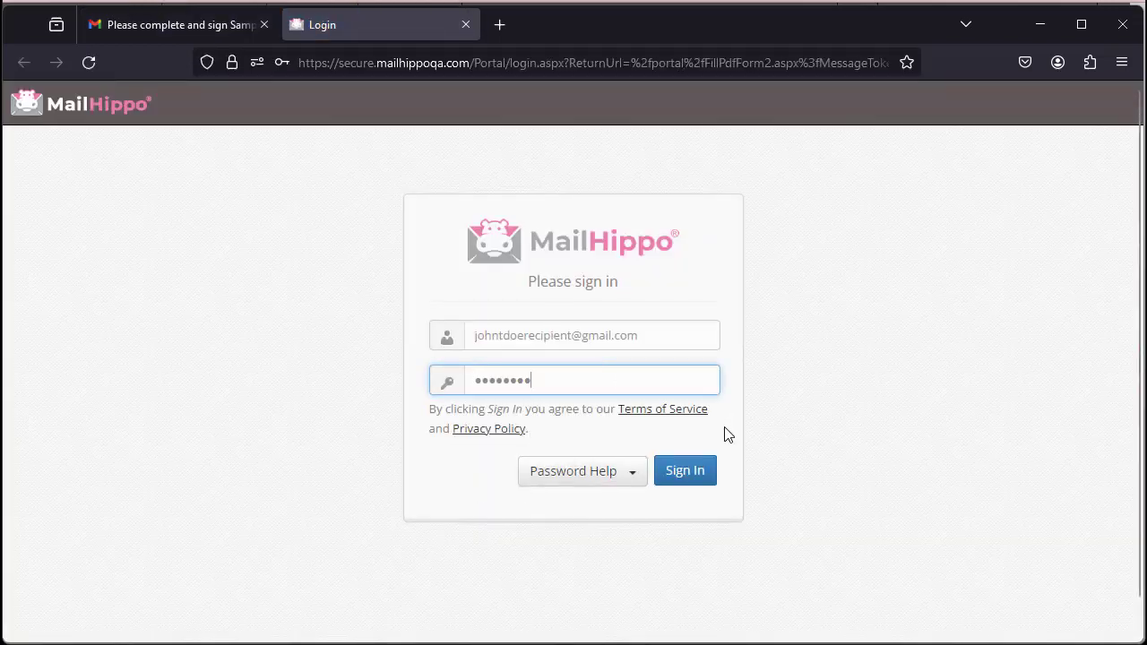
click(685, 471)
click(533, 280)
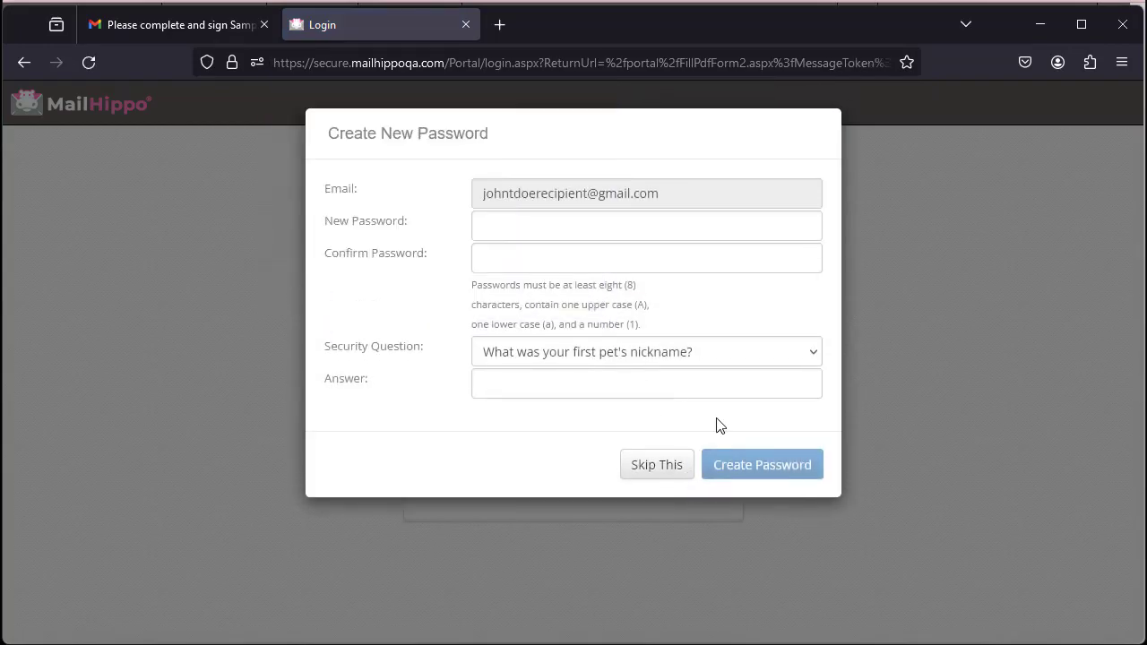
click(666, 468)
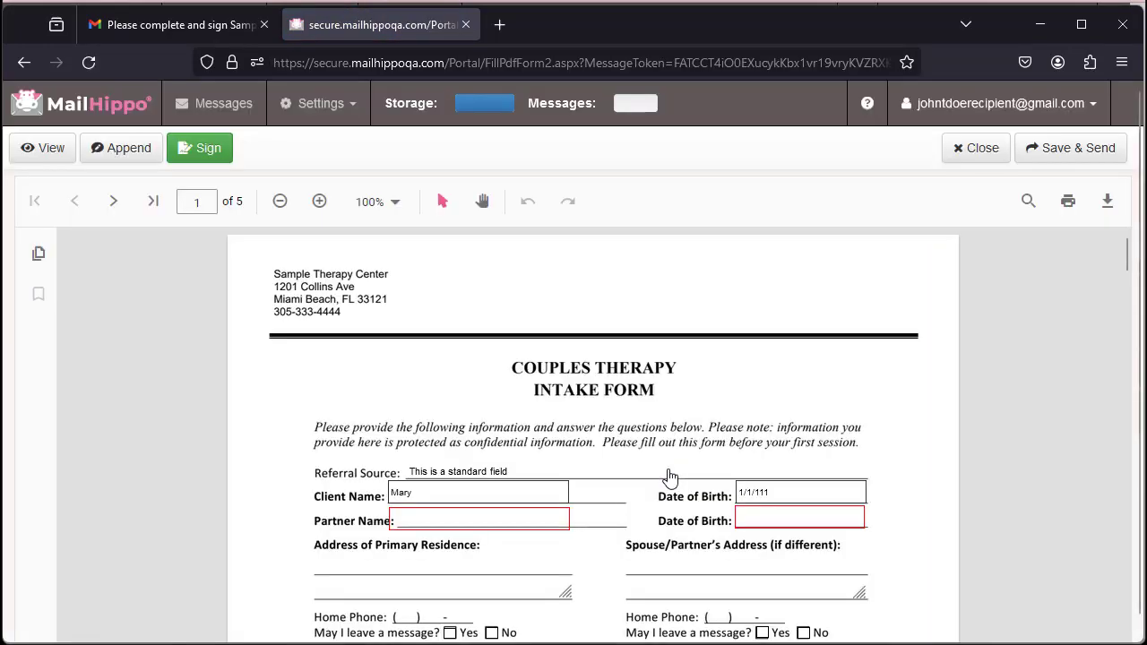
scroll(663, 470, down, 3)
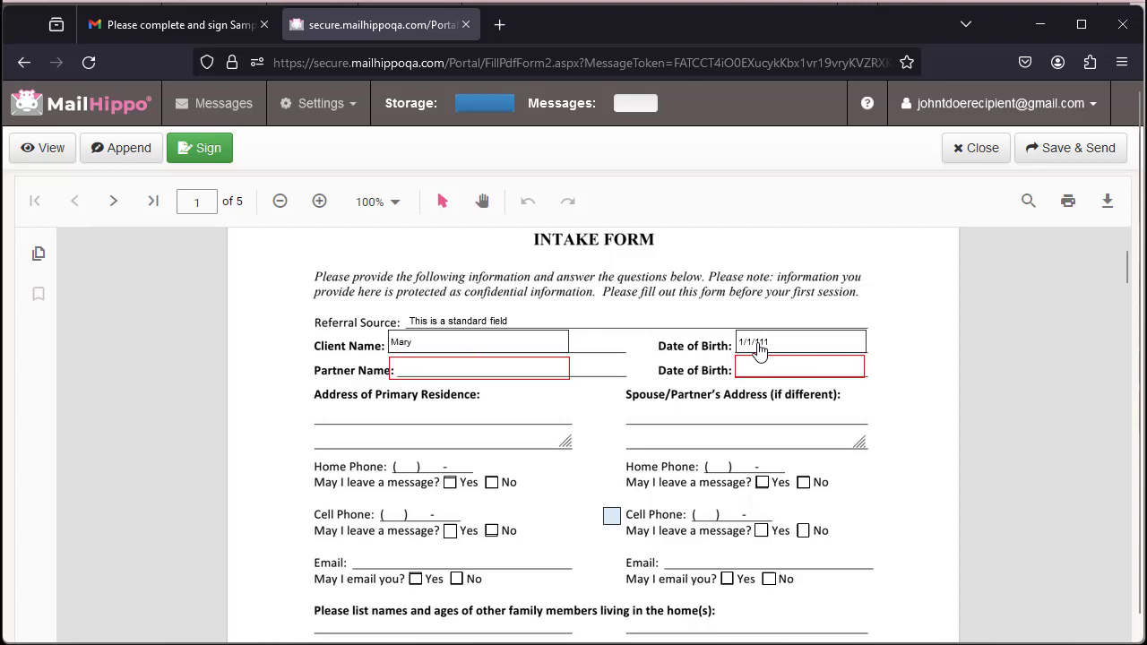
Enter partner date of birth 1/1/1111 and tick the email and cell-phone contact checkboxes
click(416, 376)
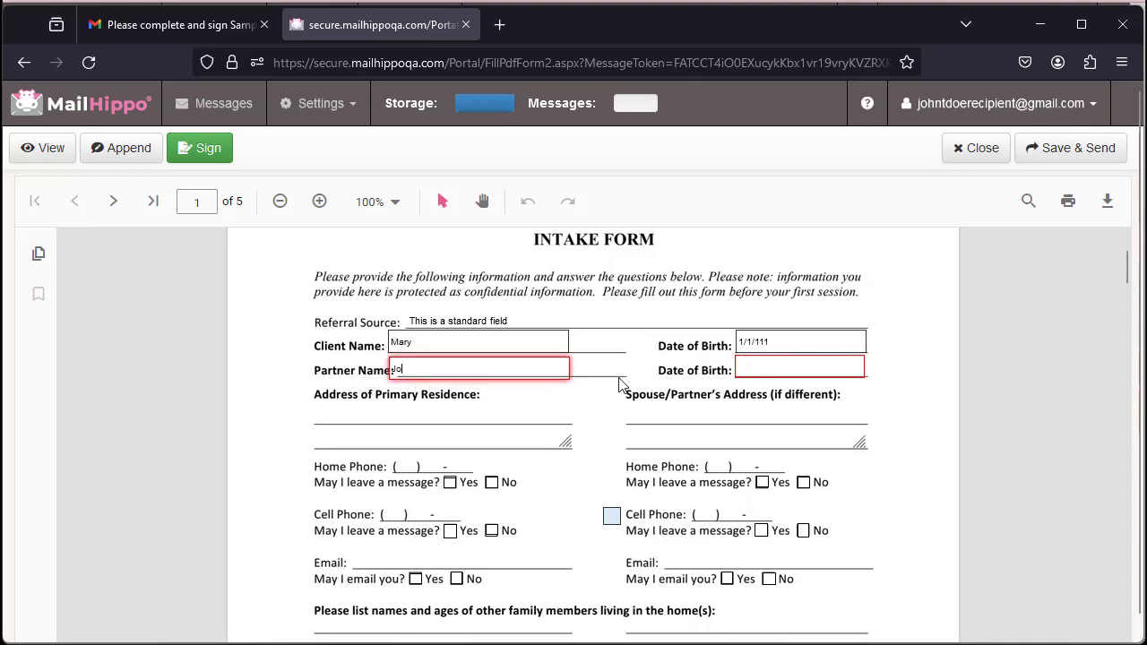
click(783, 373)
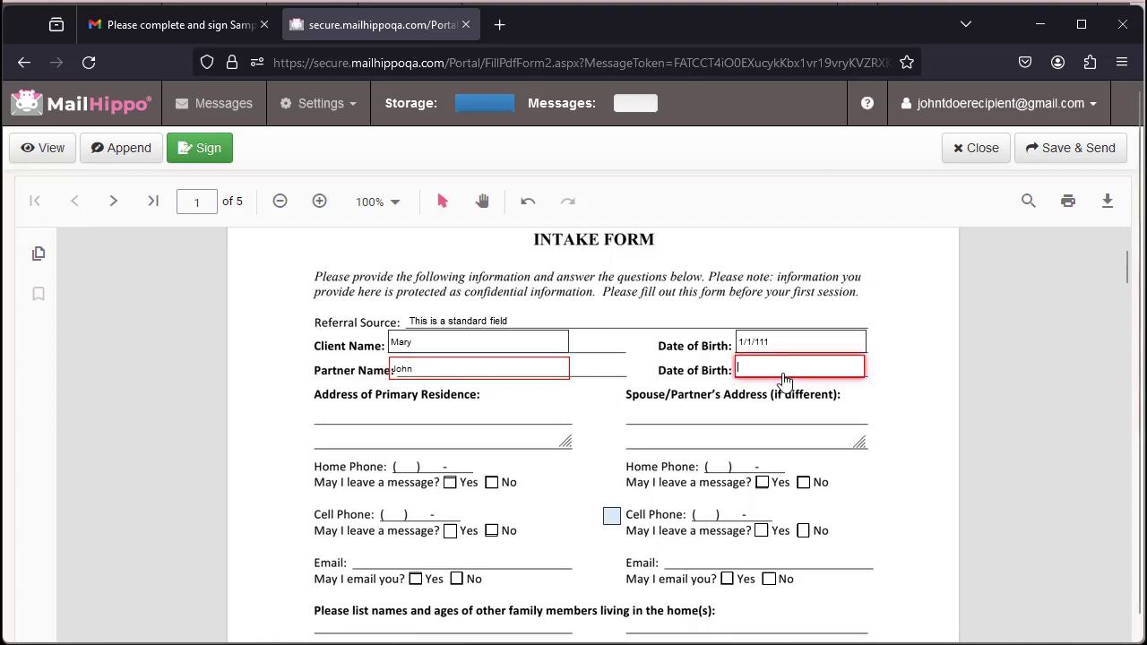
text(1/1/111)
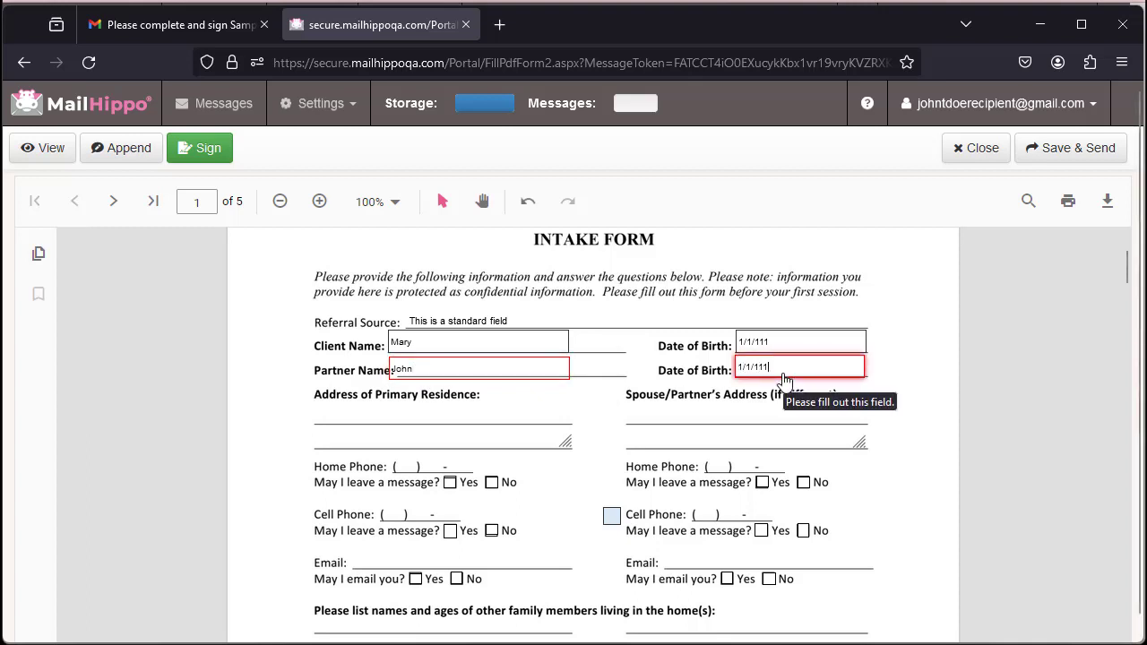
text(1)
scroll(587, 410, down, 3)
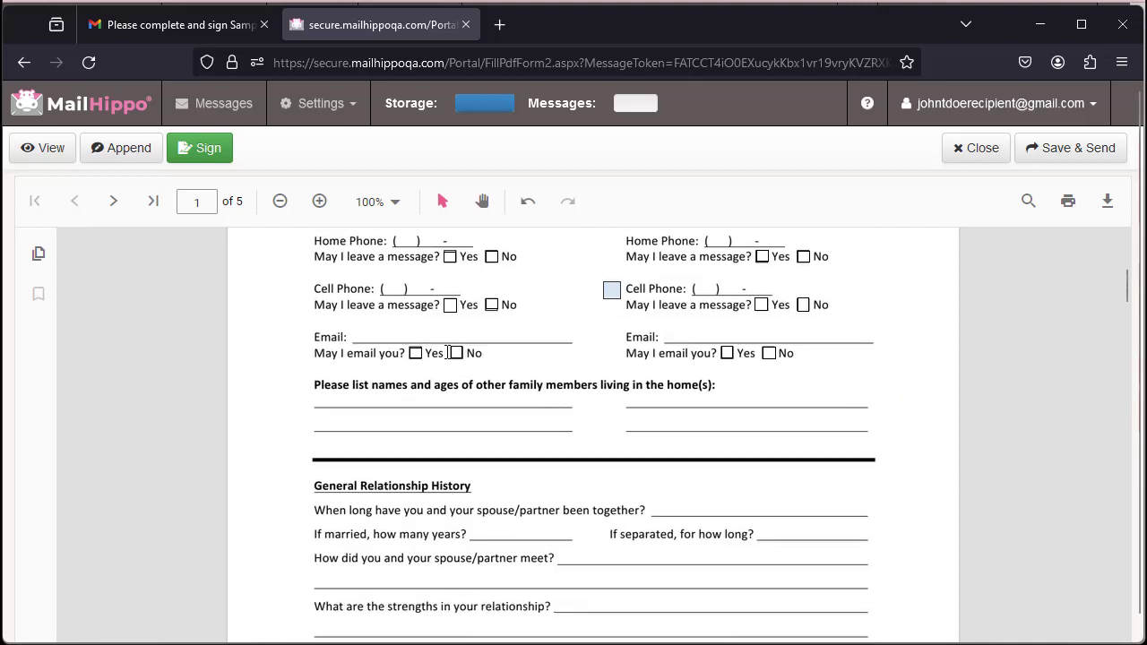
click(456, 354)
click(727, 355)
click(769, 354)
click(612, 290)
Answer question 1 with 'asdfasdf'
scroll(451, 400, down, 2)
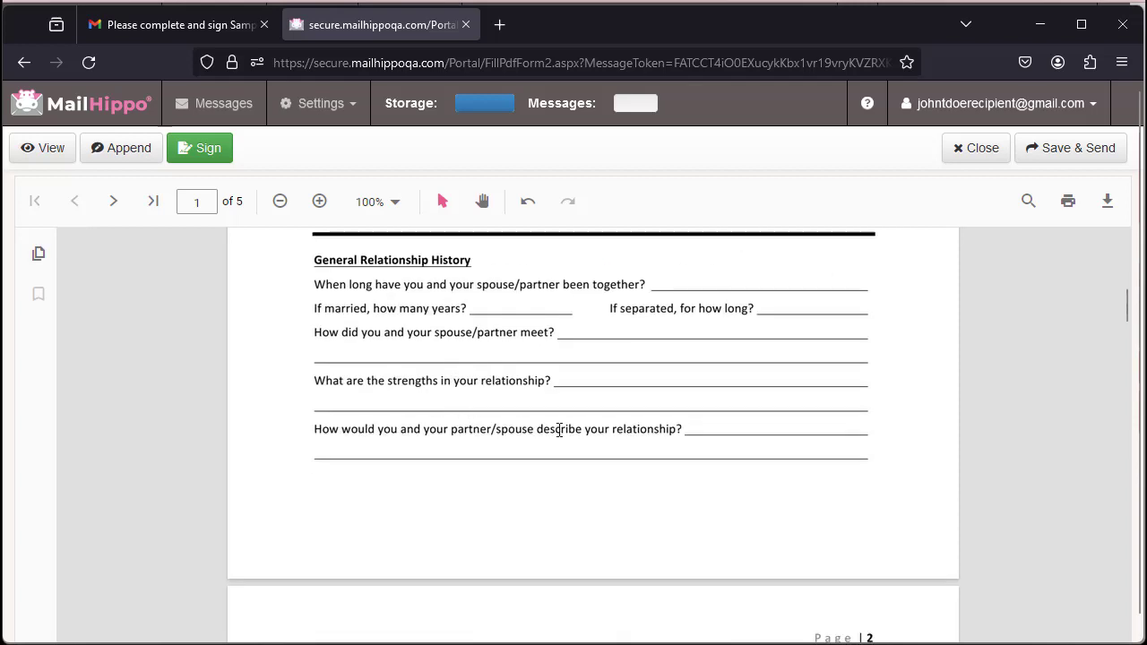
scroll(559, 430, down, 5)
scroll(561, 434, up, 3)
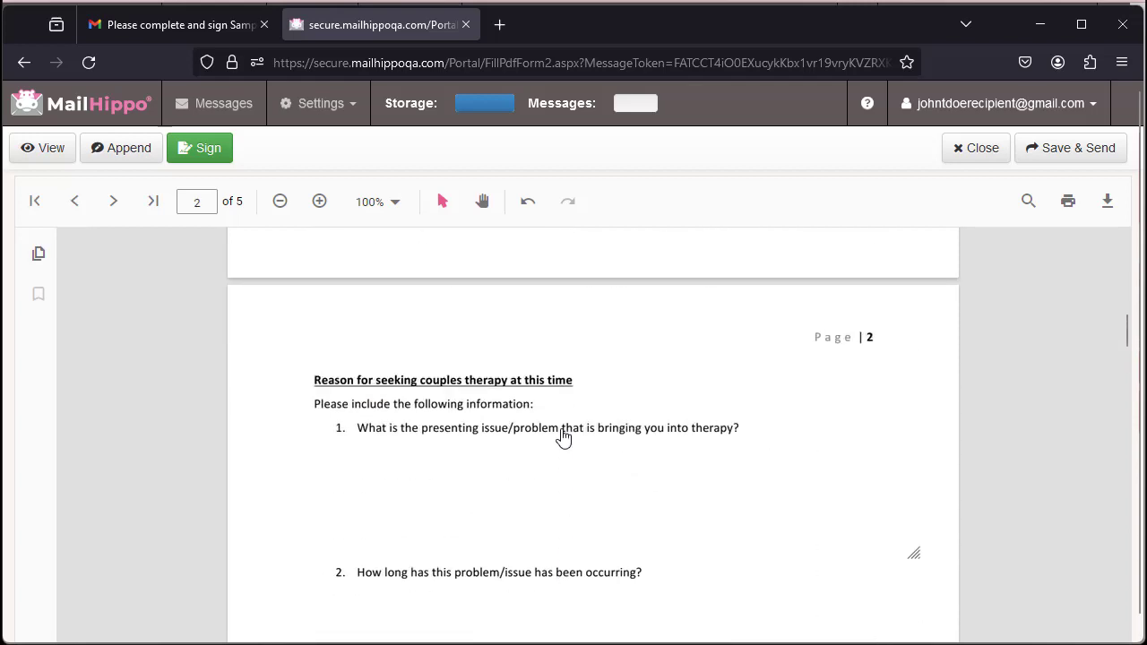
click(551, 486)
text(asdfasdf)
scroll(554, 485, down, 10)
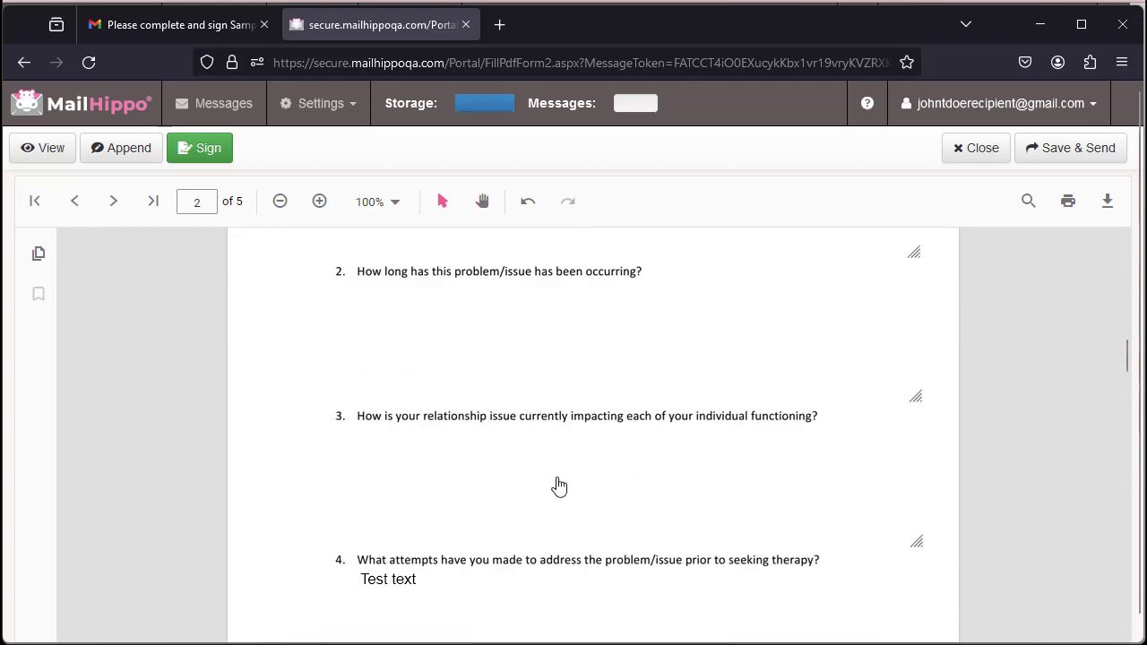
scroll(558, 485, down, 20)
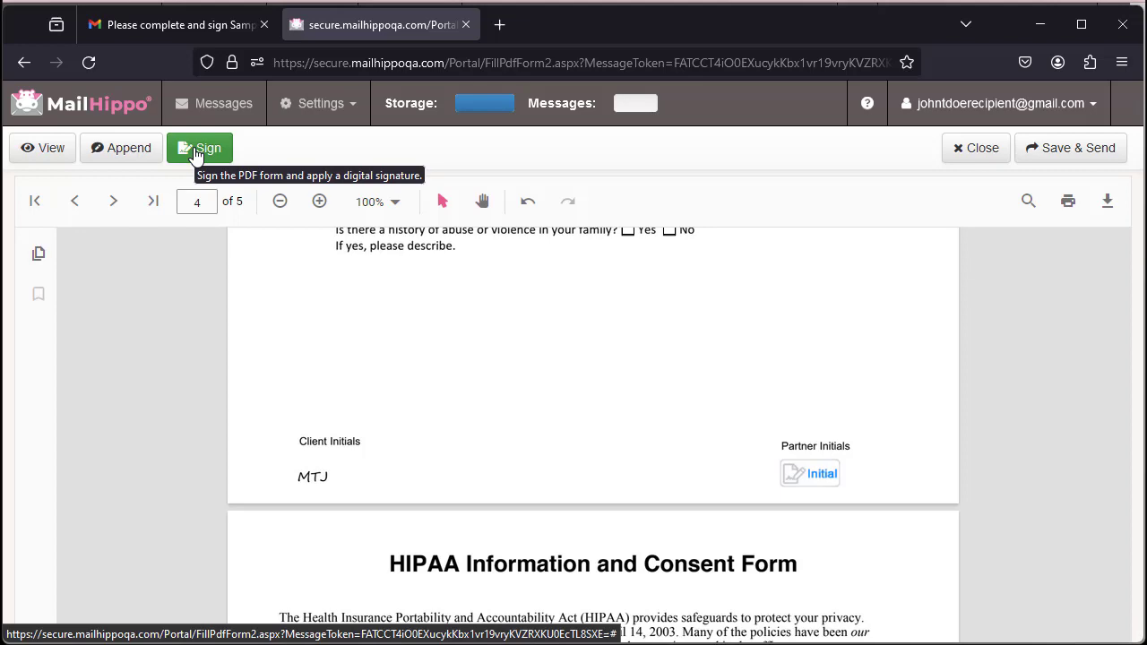
Apply the partner's initials and signature, send the signed form back, and return to the sender's window
click(819, 480)
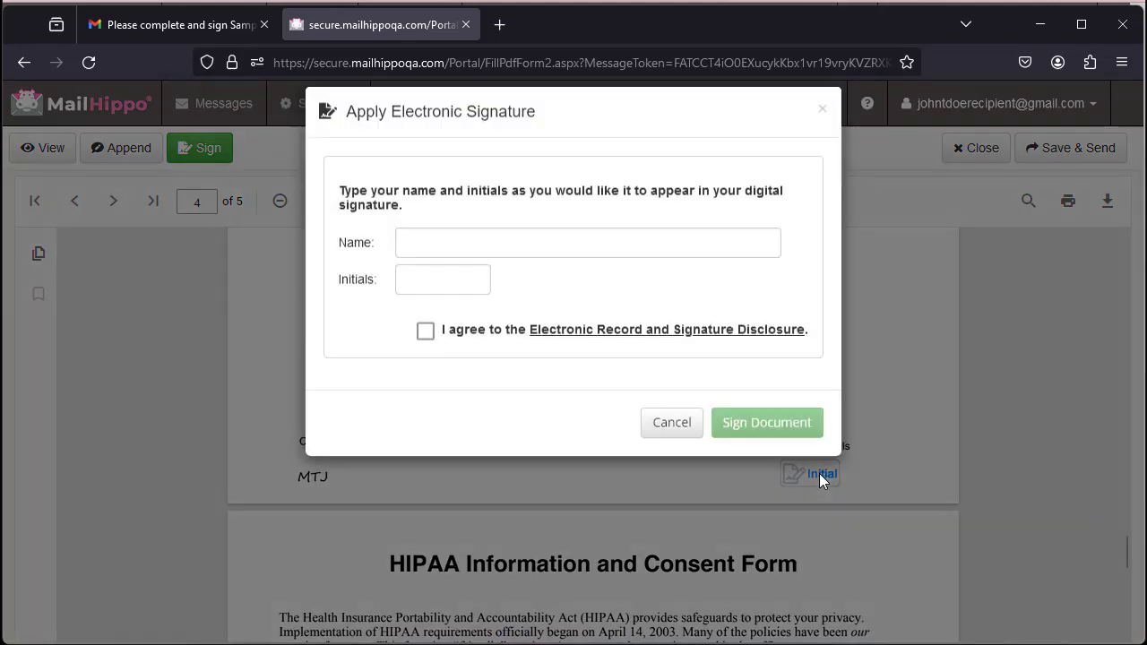
click(466, 264)
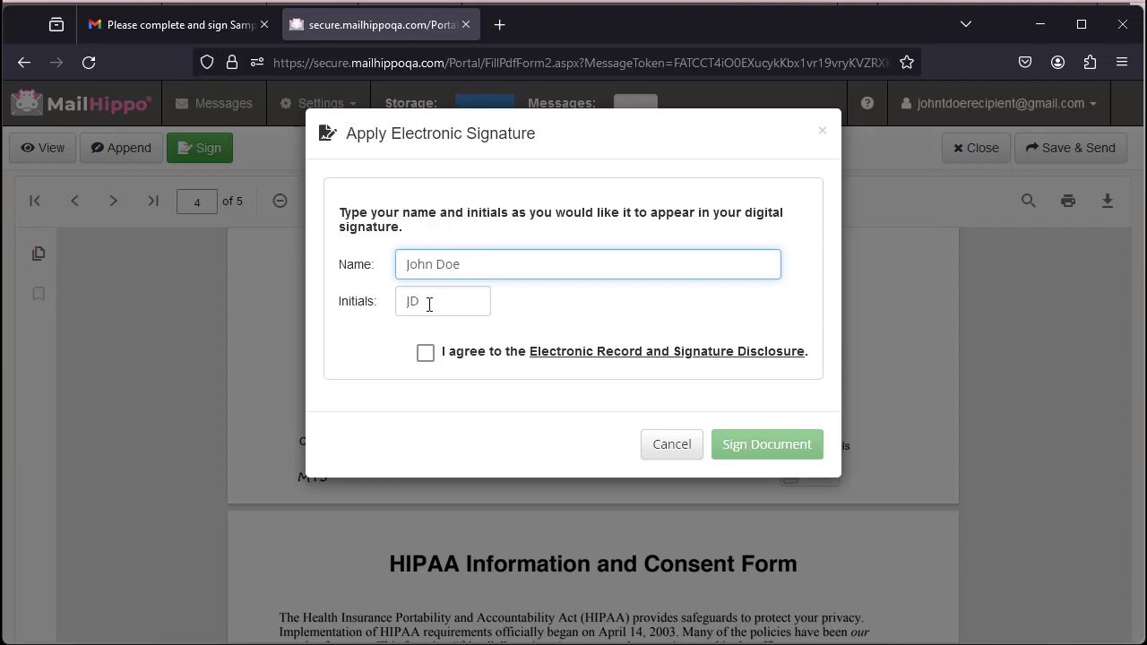
click(426, 353)
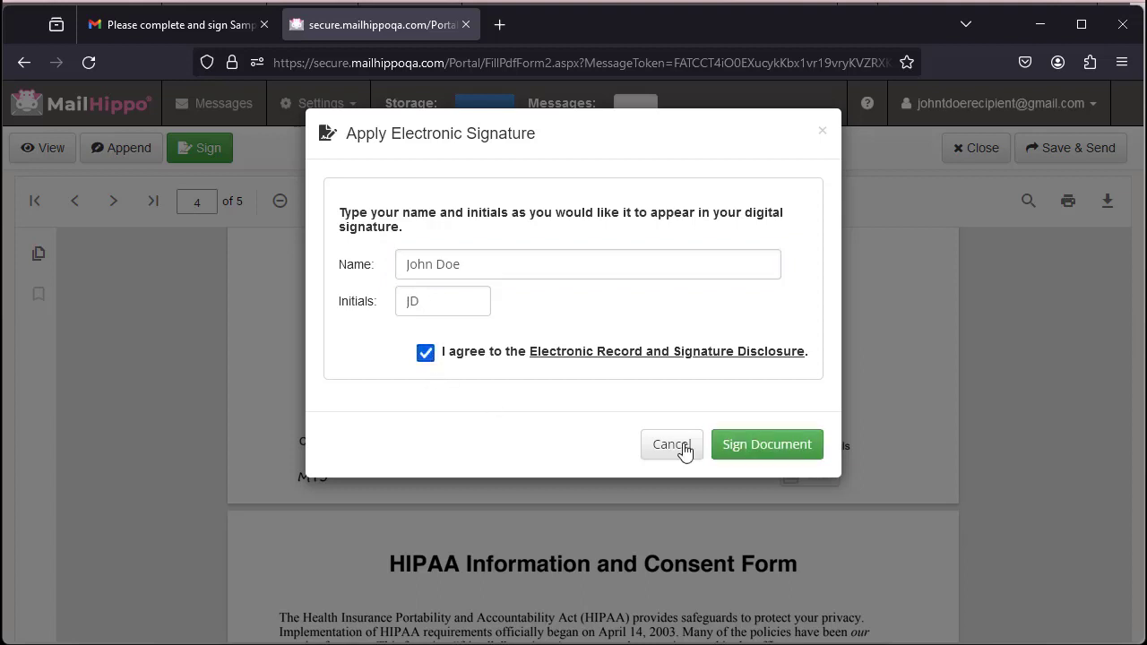
click(775, 446)
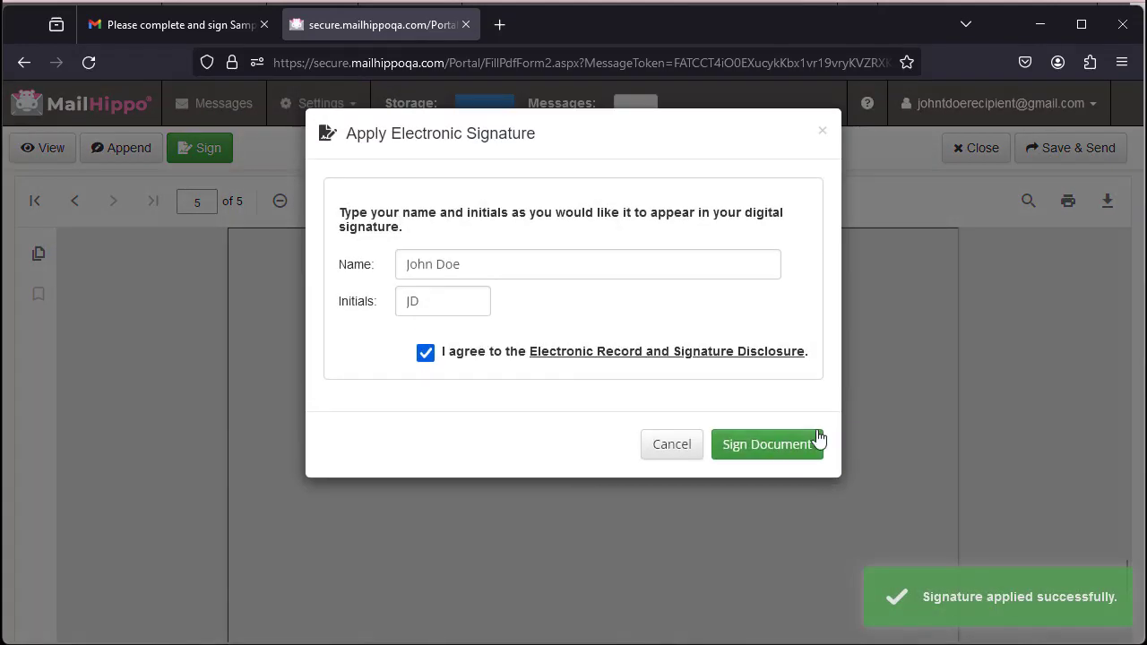
click(771, 448)
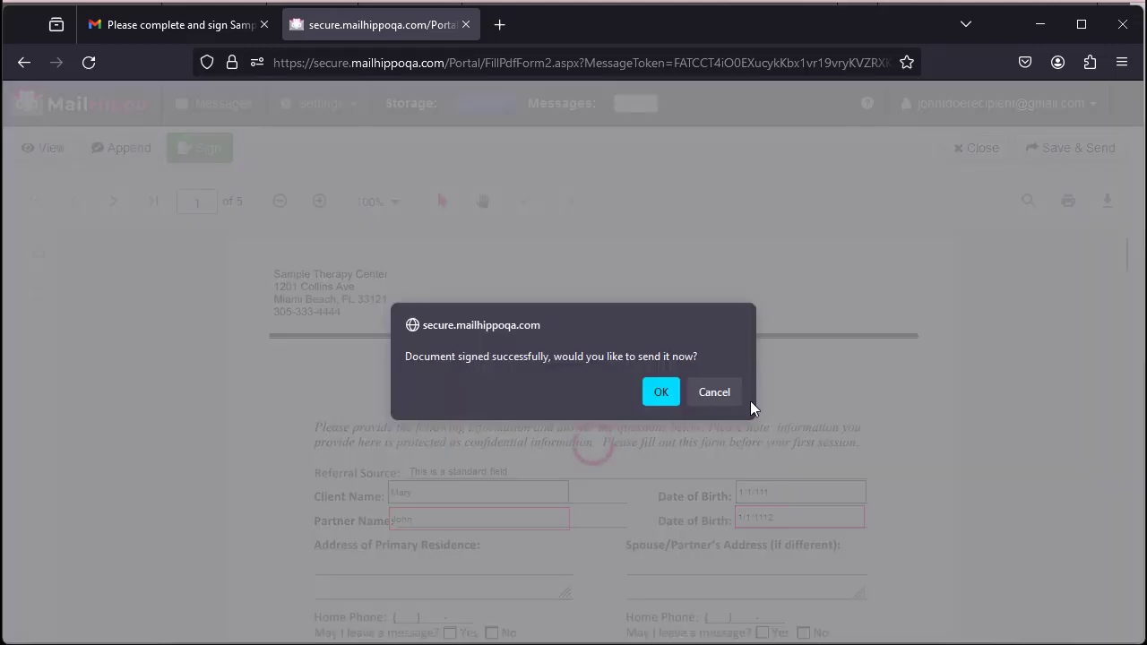
click(662, 395)
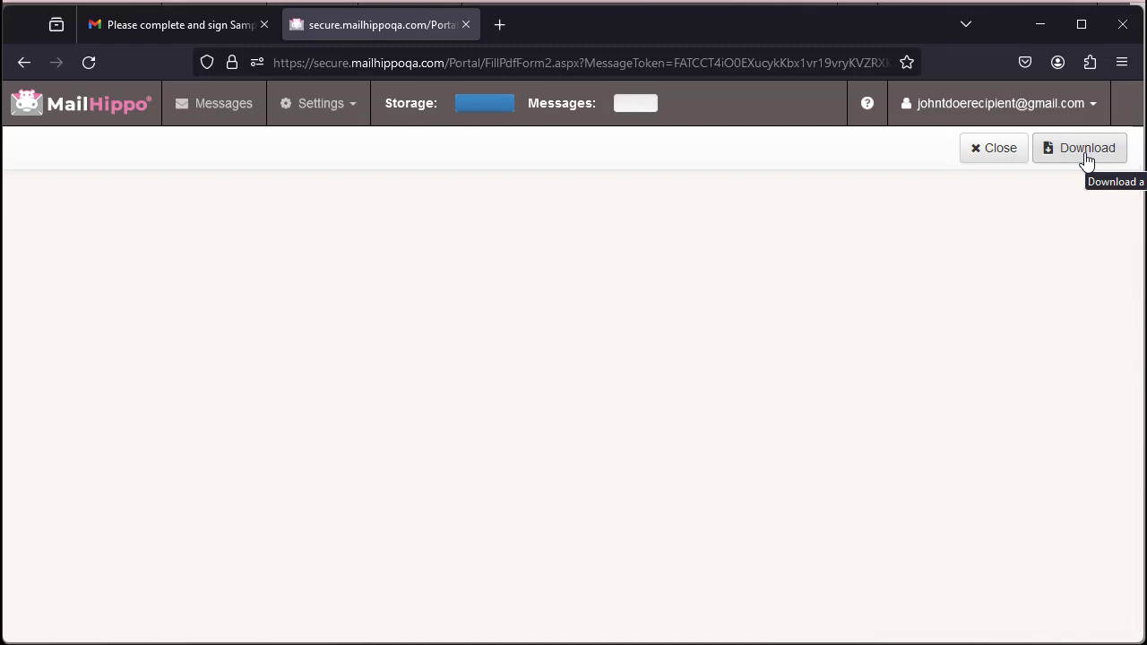
click(1040, 29)
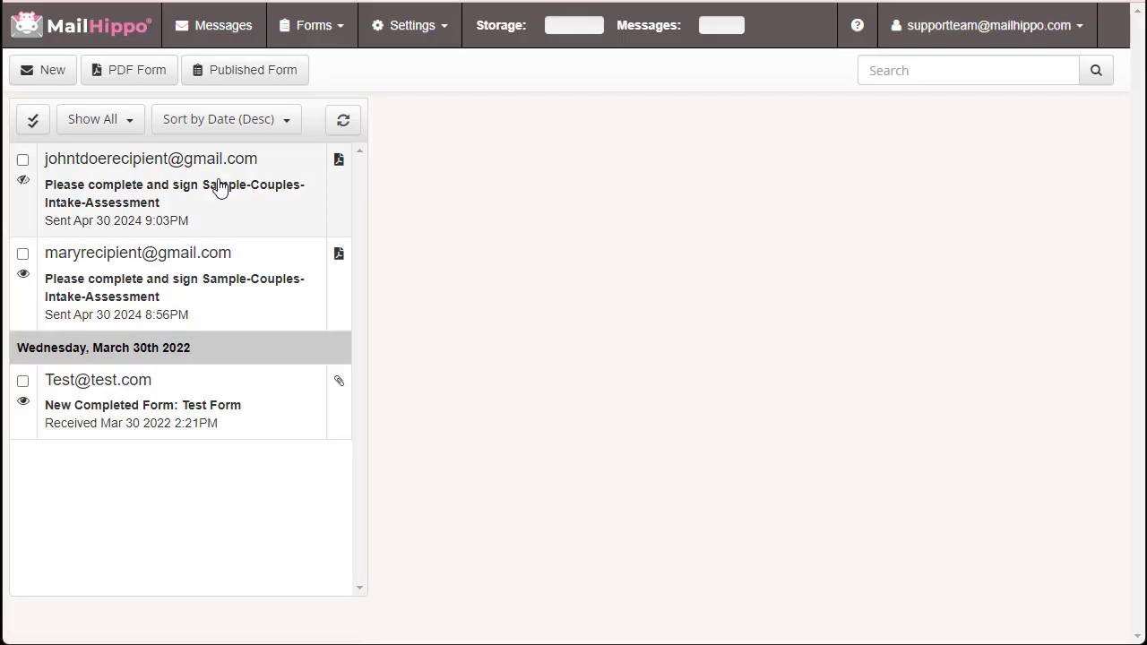
Open the signed RE: reply and download its Sample-Couples-Intake-Assessment_61805.pdf attachment into a PDF viewer
click(342, 125)
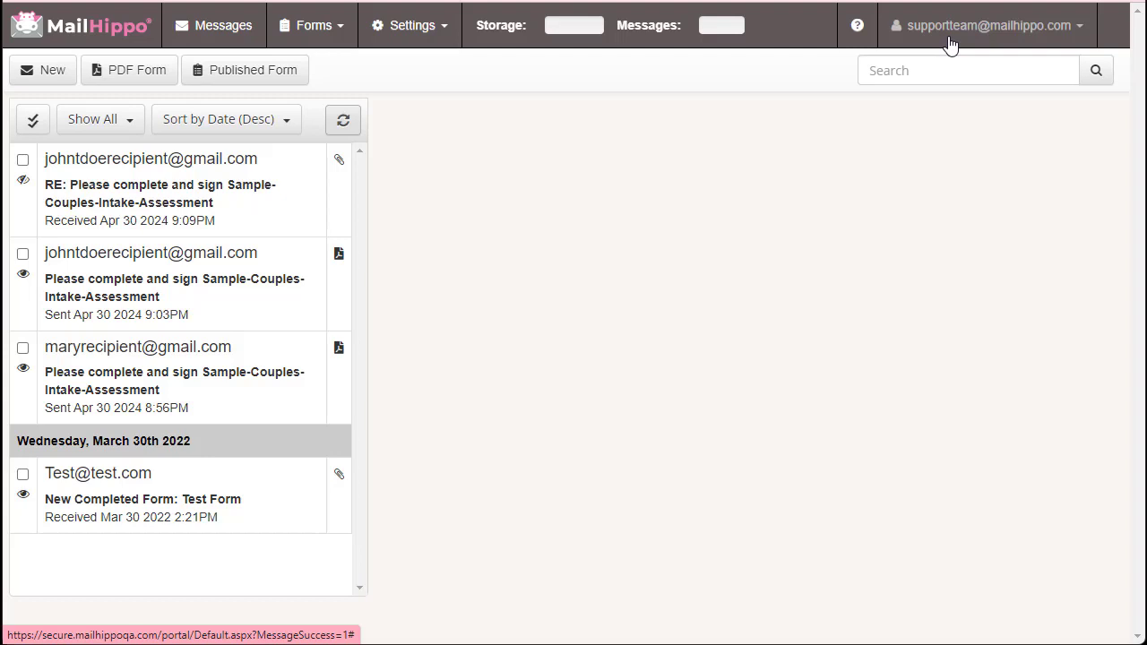
click(153, 195)
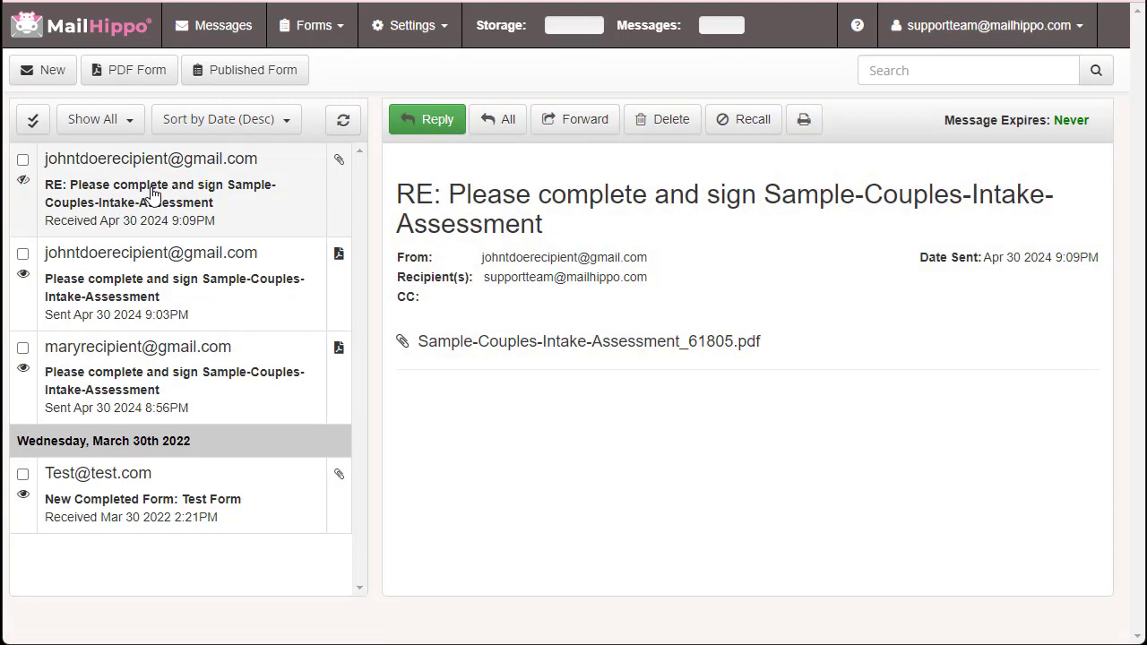
click(516, 348)
click(908, 36)
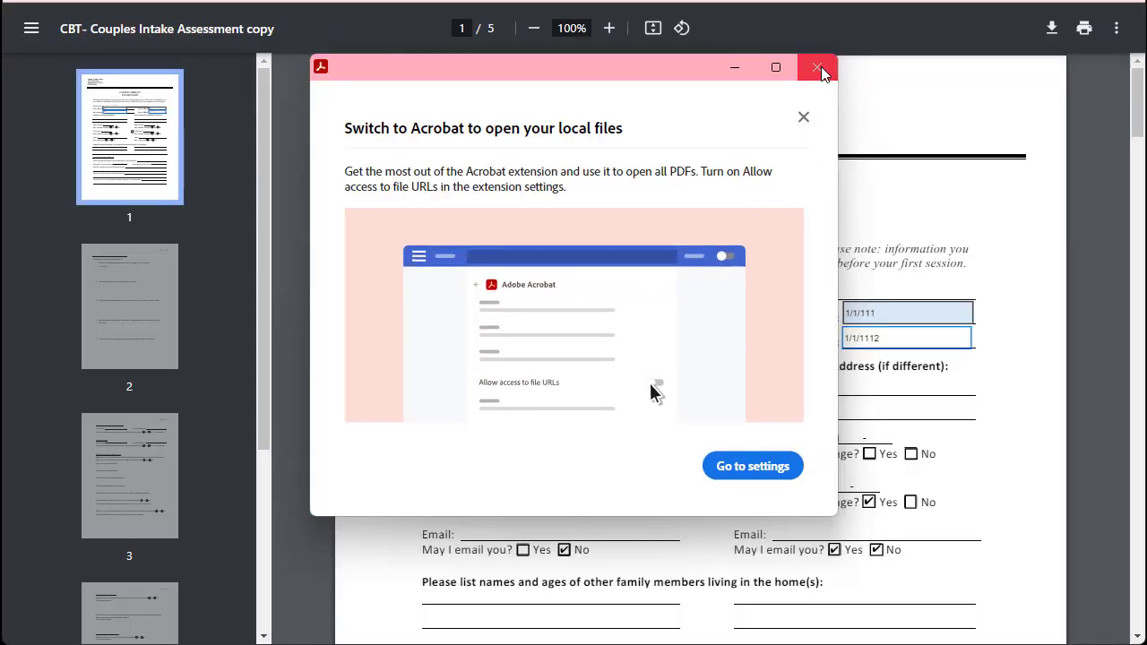
Dismiss the Acrobat prompt and review all five pages for both partners' entries, initials and signatures
click(818, 68)
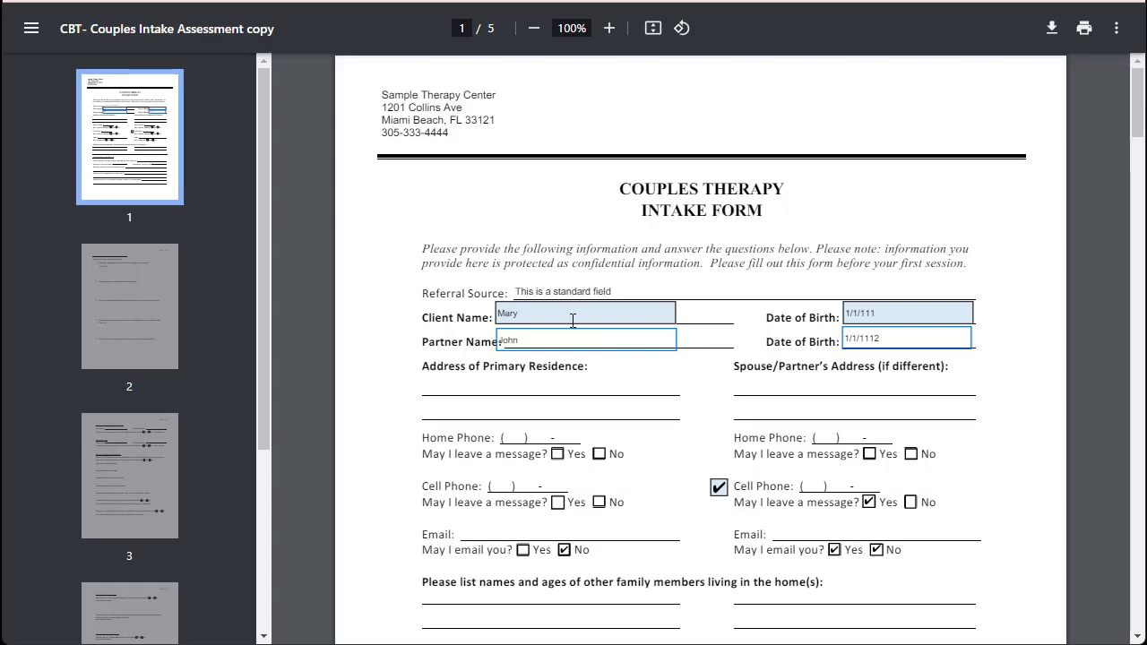
scroll(803, 345, down, 15)
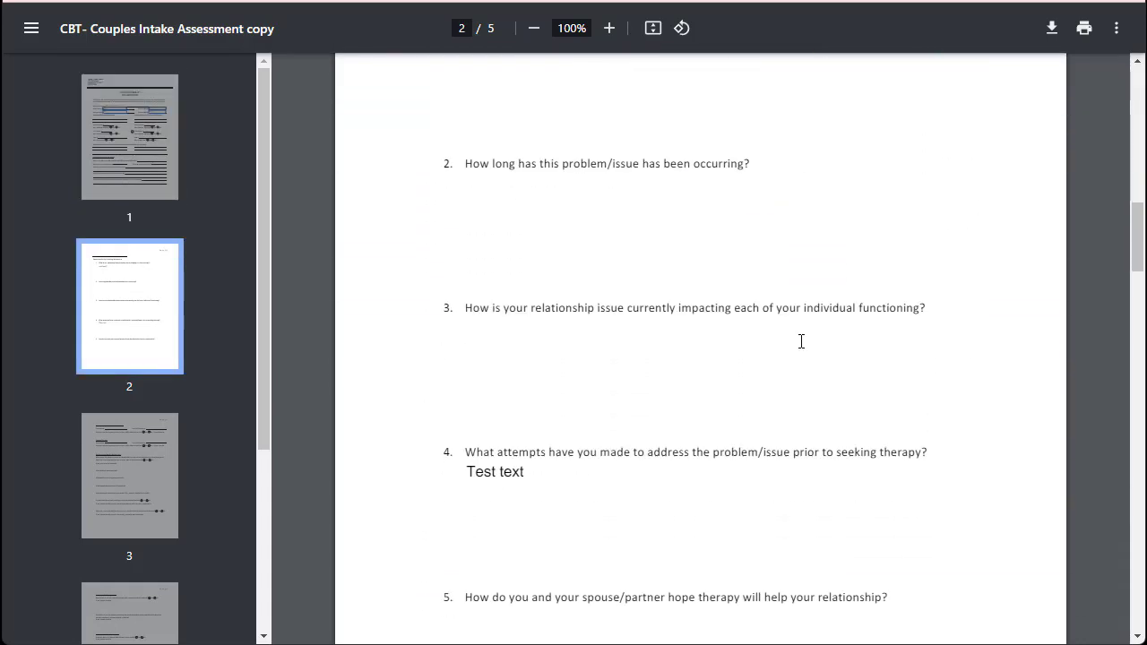
scroll(803, 341, down, 15)
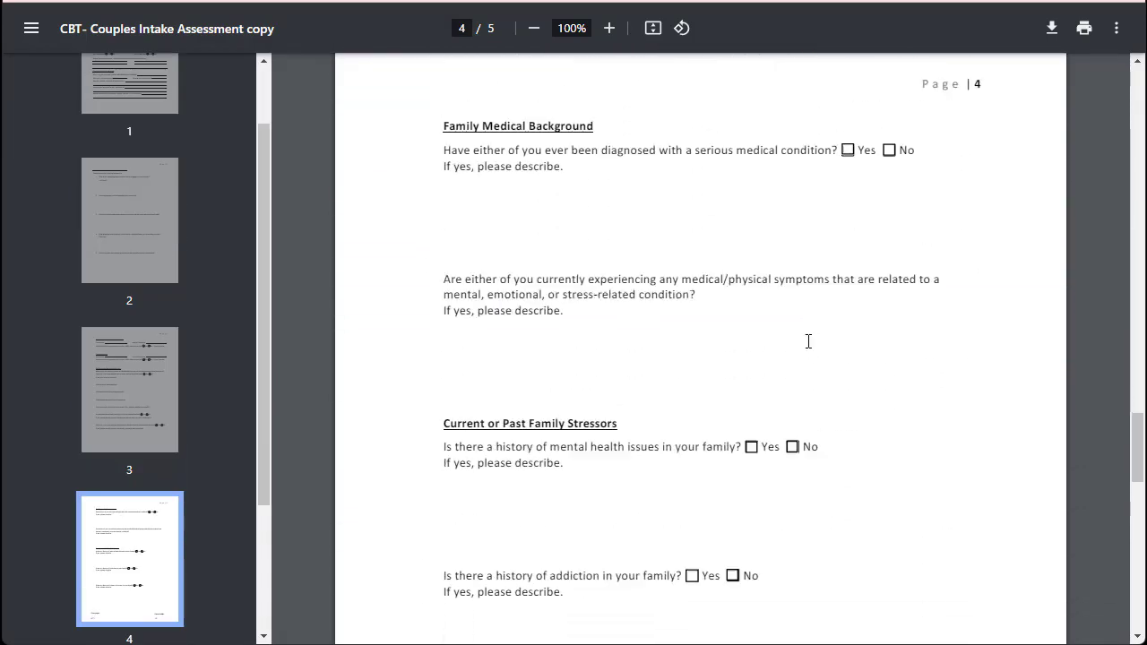
scroll(810, 341, down, 3)
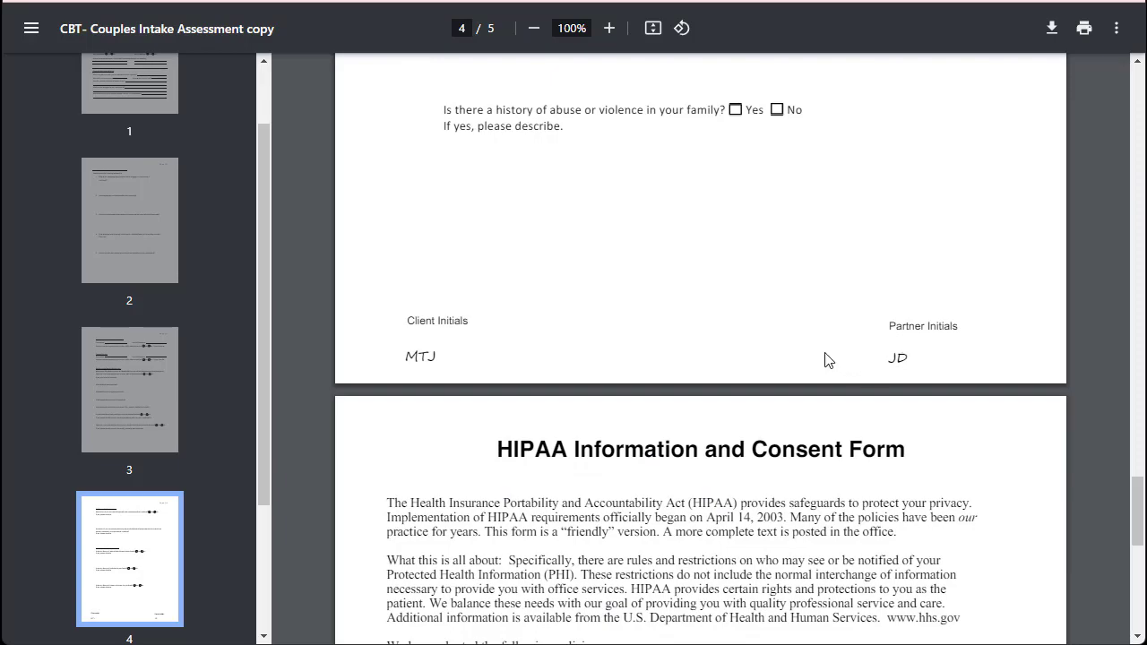
scroll(829, 359, down, 8)
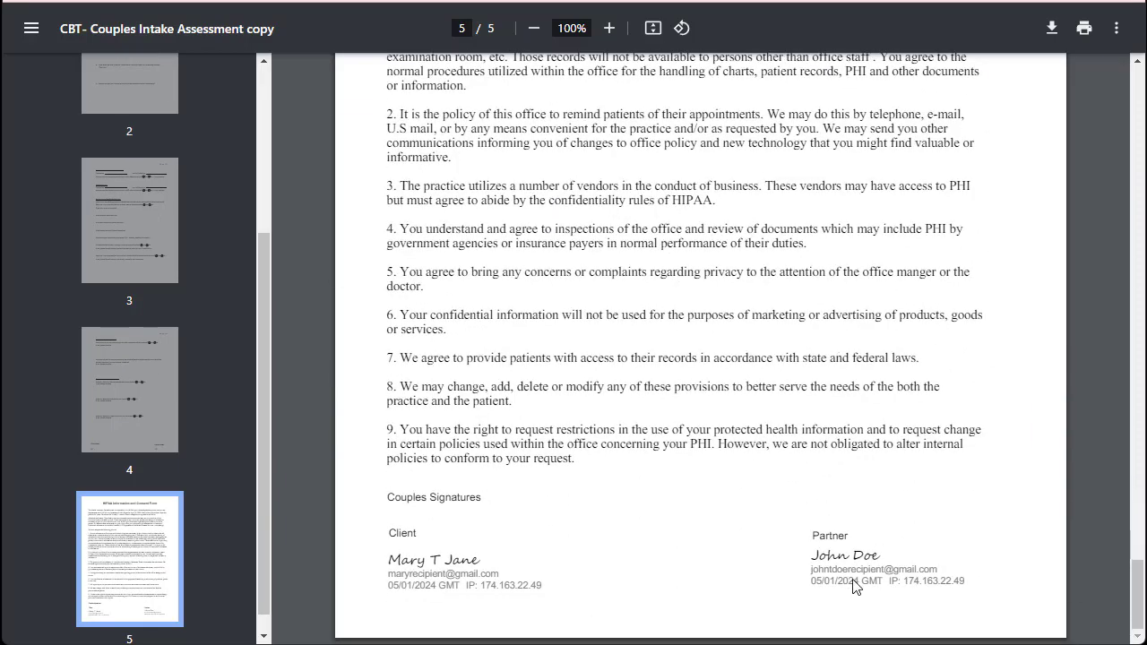
drag(1136, 591, 1136, 98)
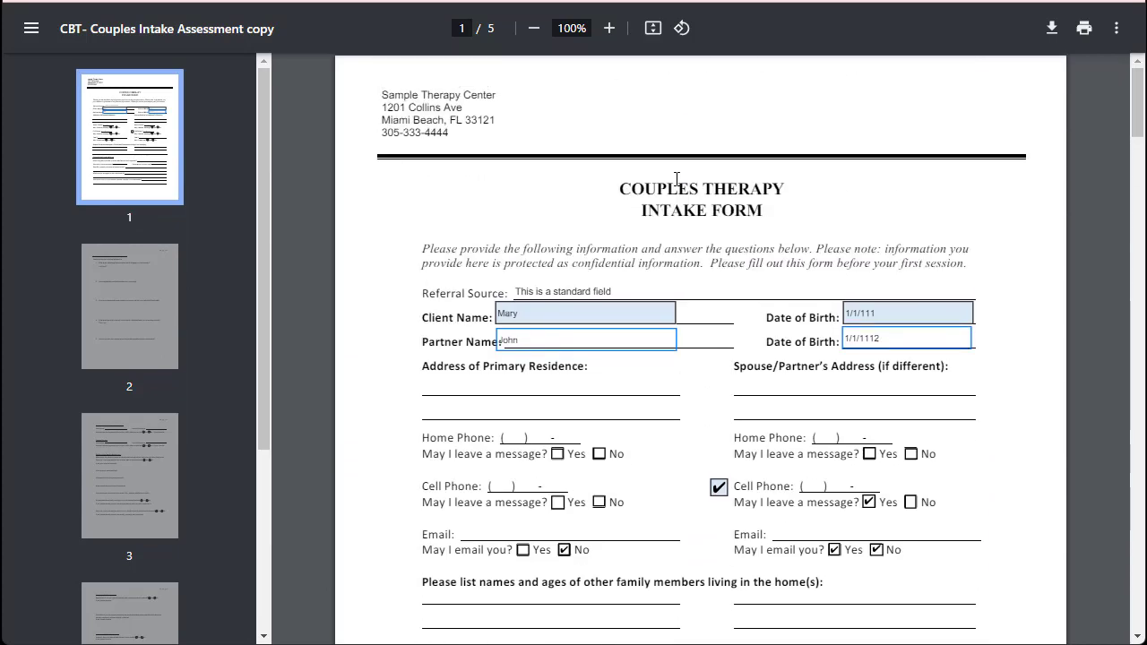